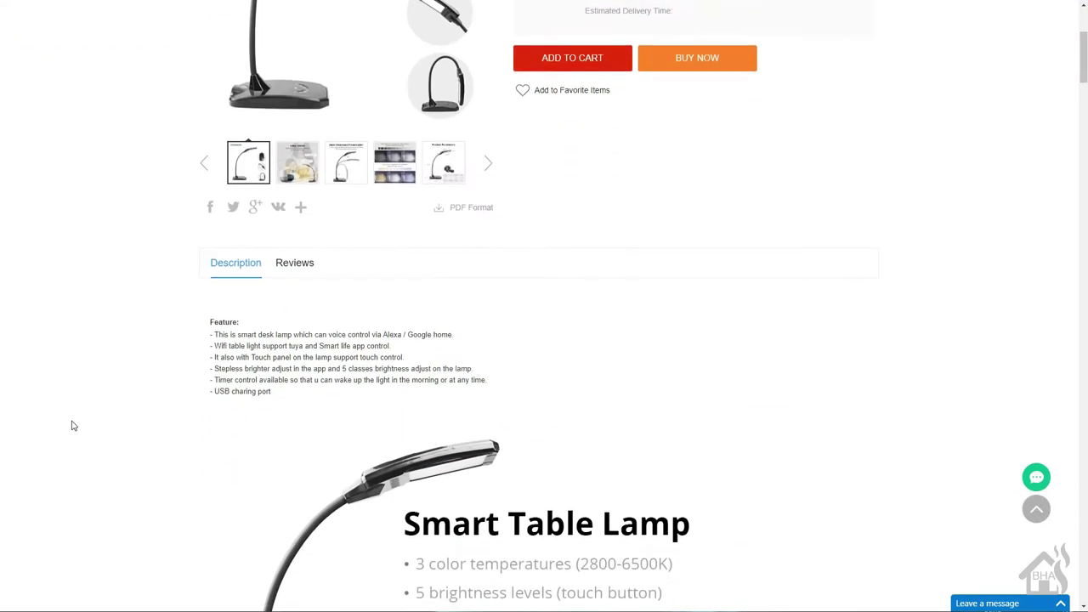
Scroll the Zemismart desk lamp page past the feature images to the Product Parameters diagram.
scroll(72, 425, down, 3)
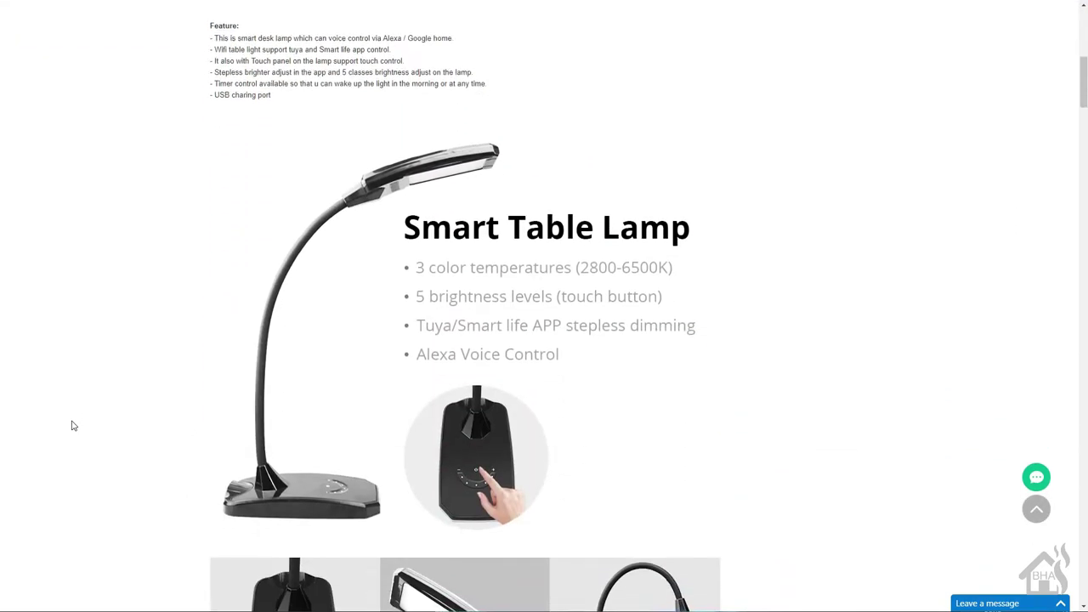
scroll(72, 425, down, 2)
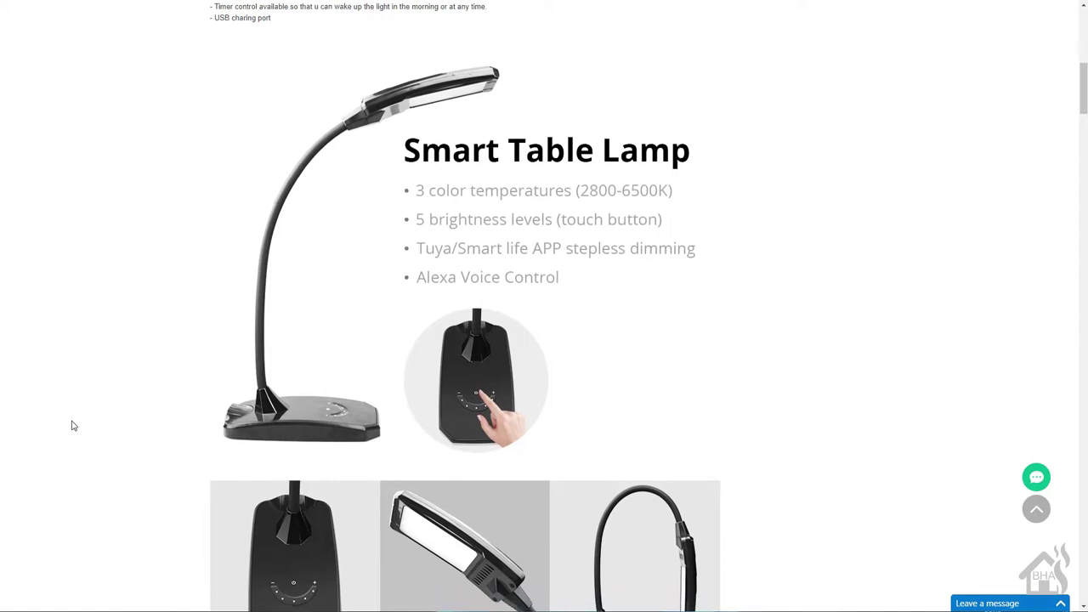
scroll(72, 425, down, 1)
scroll(72, 425, down, 1)
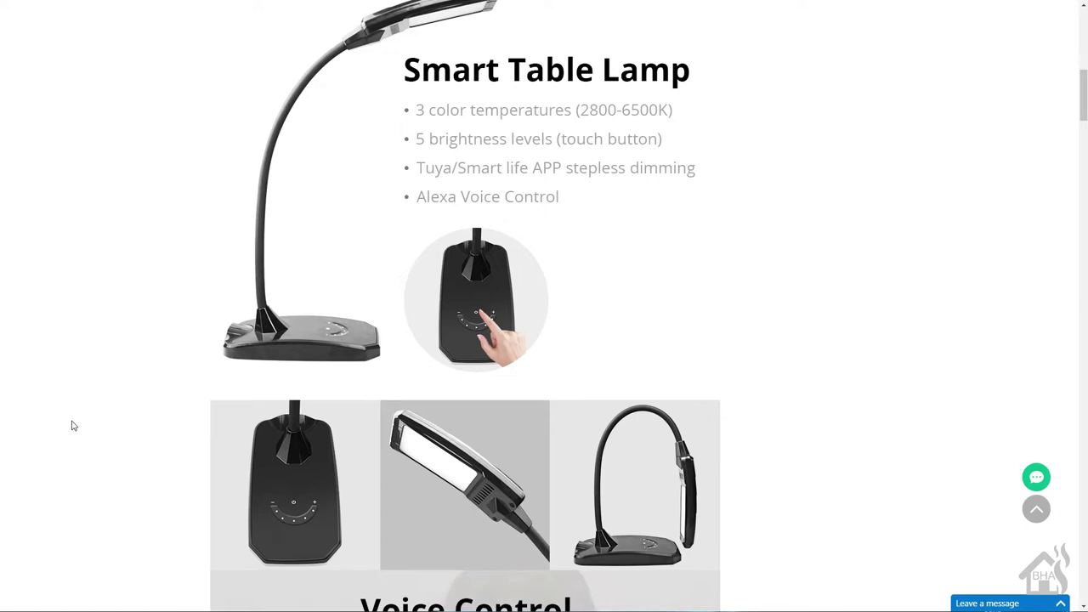
scroll(72, 425, down, 5)
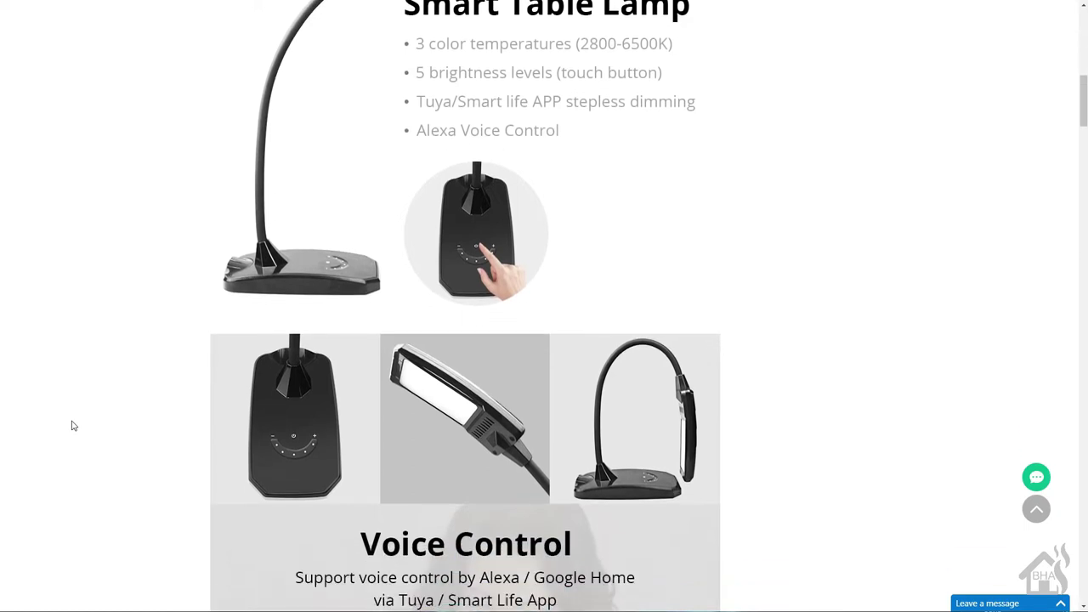
scroll(73, 425, down, 4)
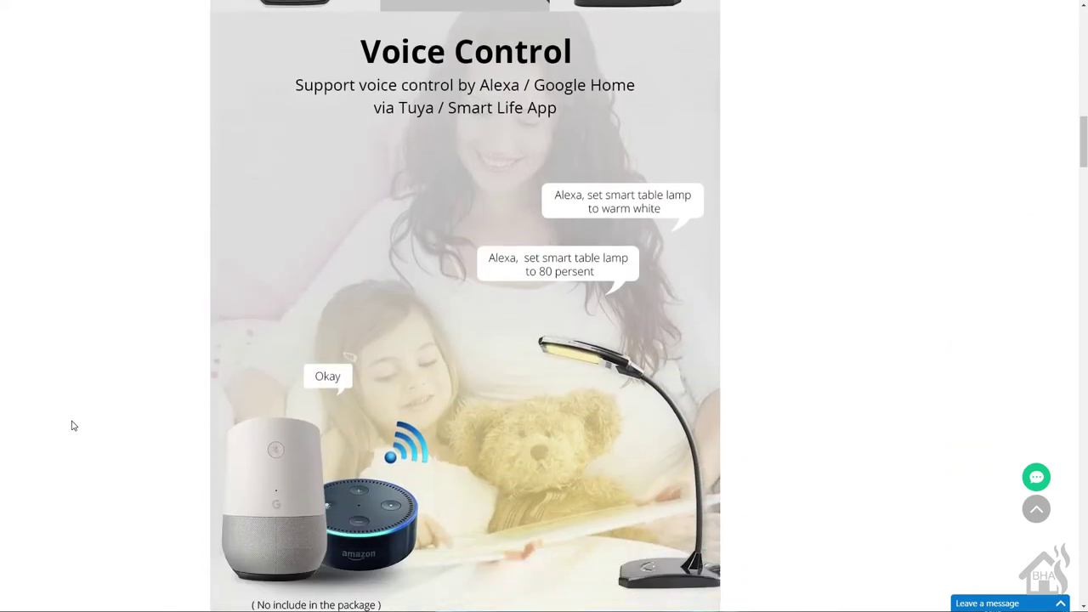
scroll(73, 425, down, 5)
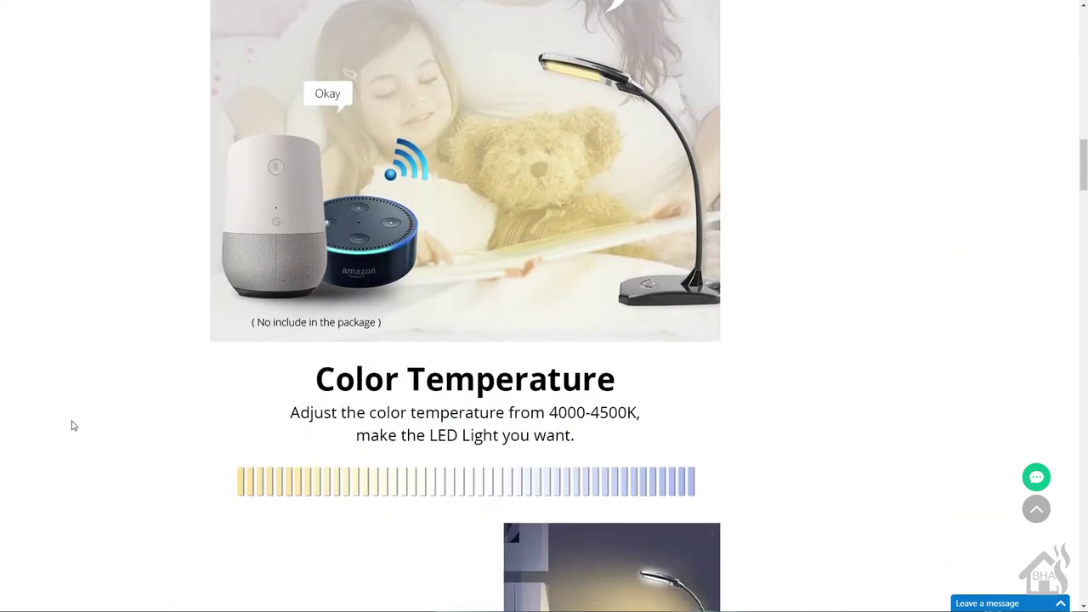
scroll(72, 425, down, 5)
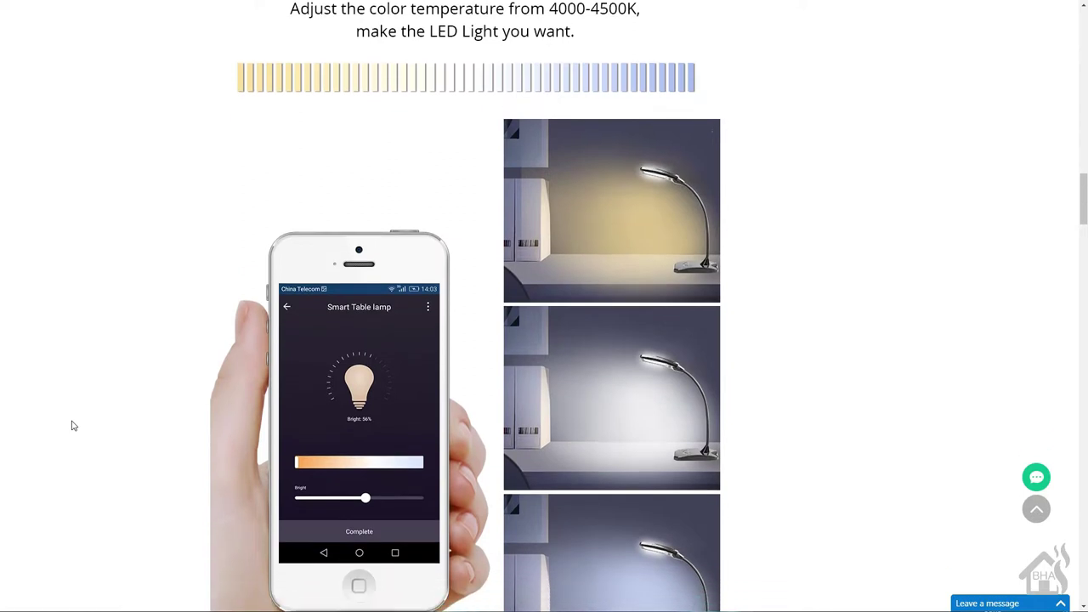
scroll(72, 425, down, 7)
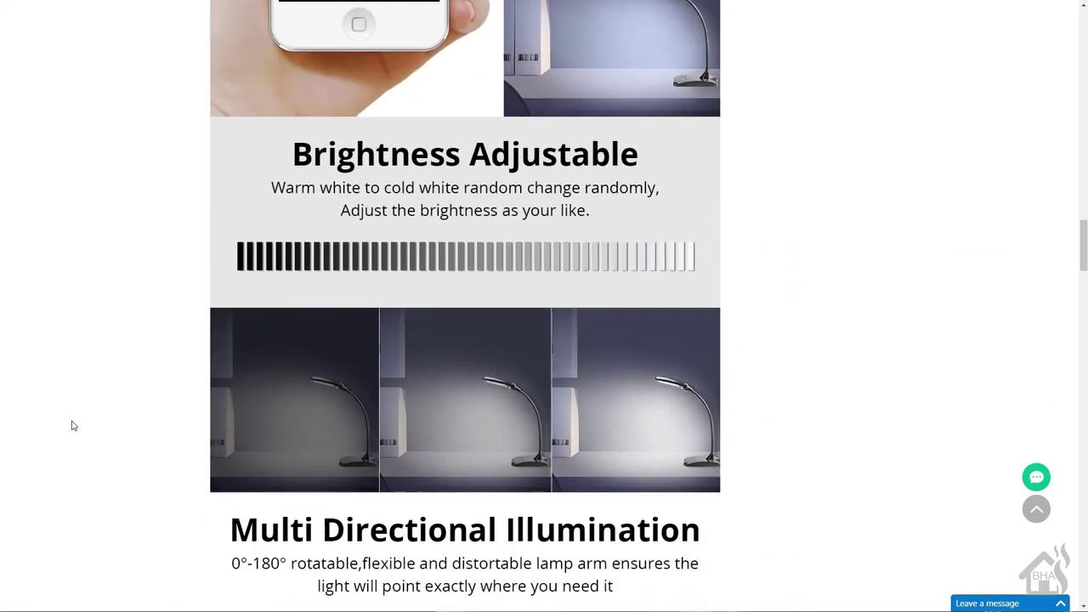
scroll(73, 425, down, 5)
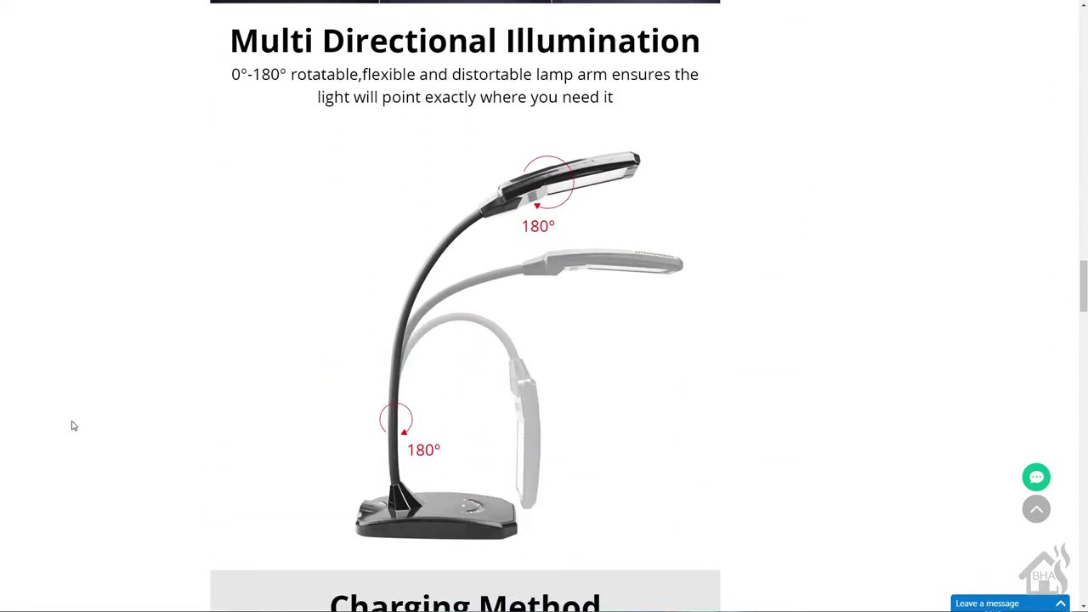
scroll(72, 425, down, 1)
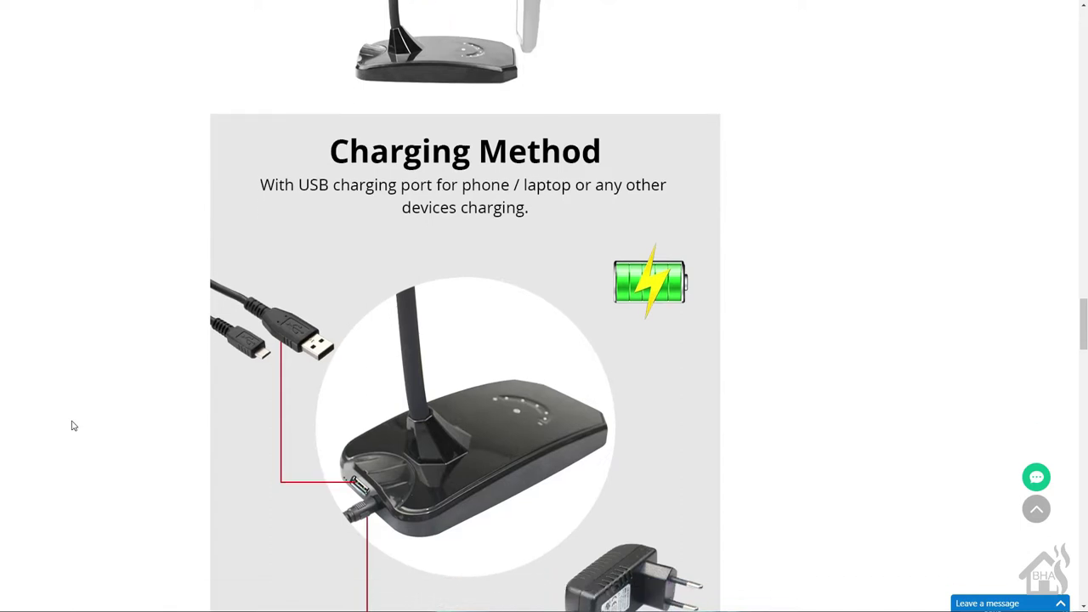
scroll(72, 425, down, 4)
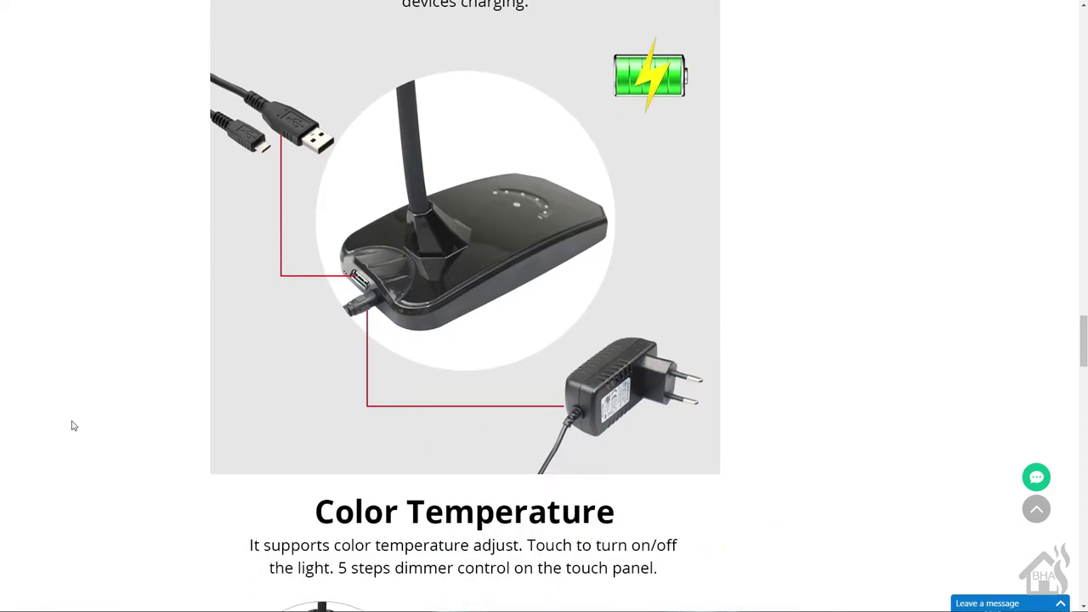
scroll(73, 425, down, 3)
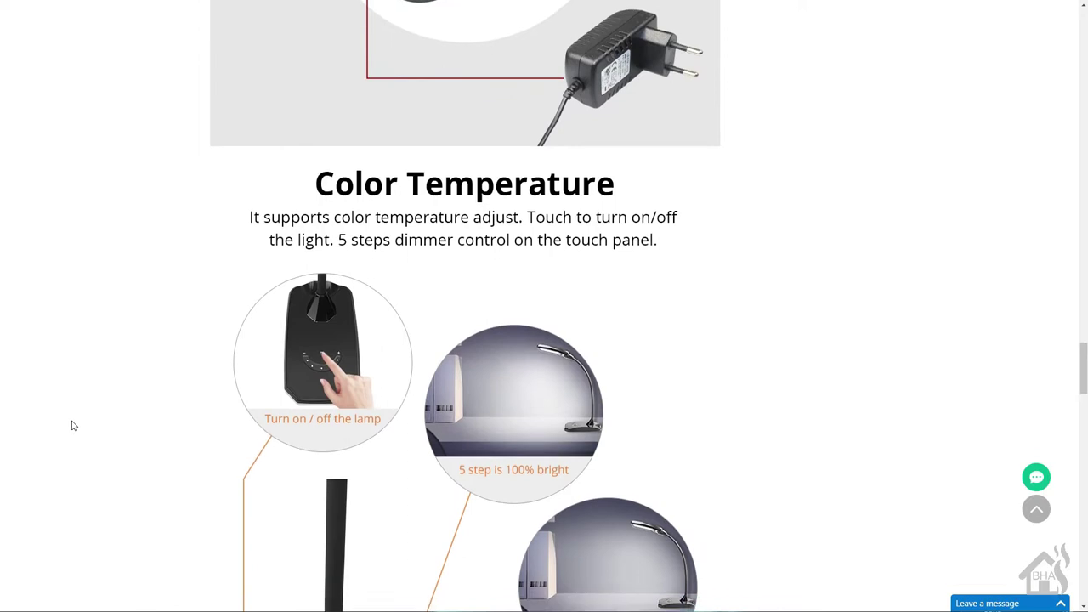
scroll(73, 425, down, 5)
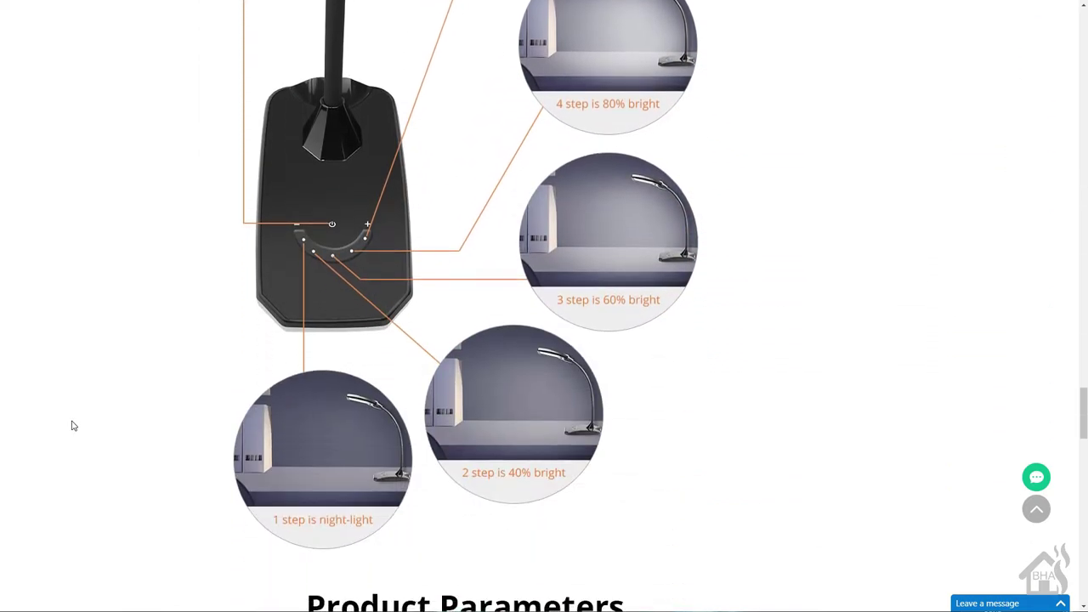
scroll(73, 425, down, 2)
scroll(72, 425, down, 5)
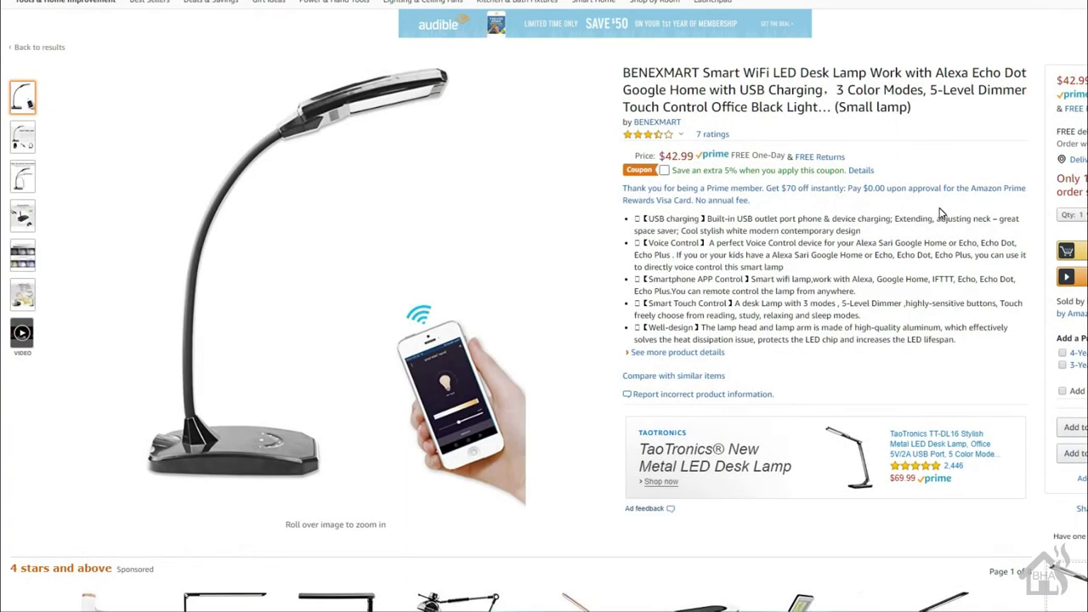
Scroll the Amazon lamp listing past the product description to the Compare with similar items table.
scroll(939, 211, down, 2)
scroll(939, 211, down, 7)
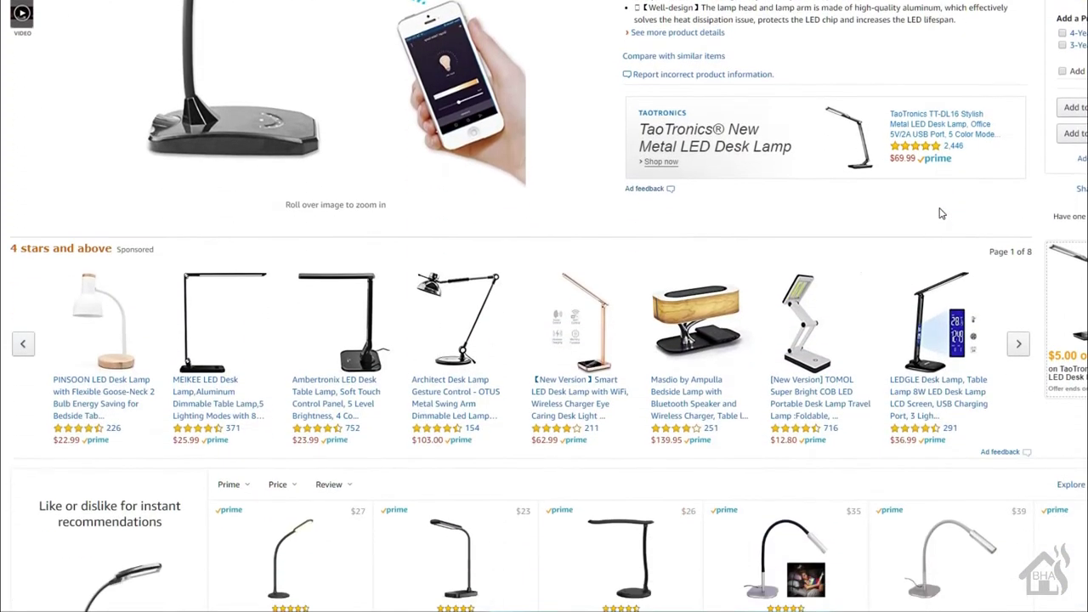
scroll(940, 212, down, 10)
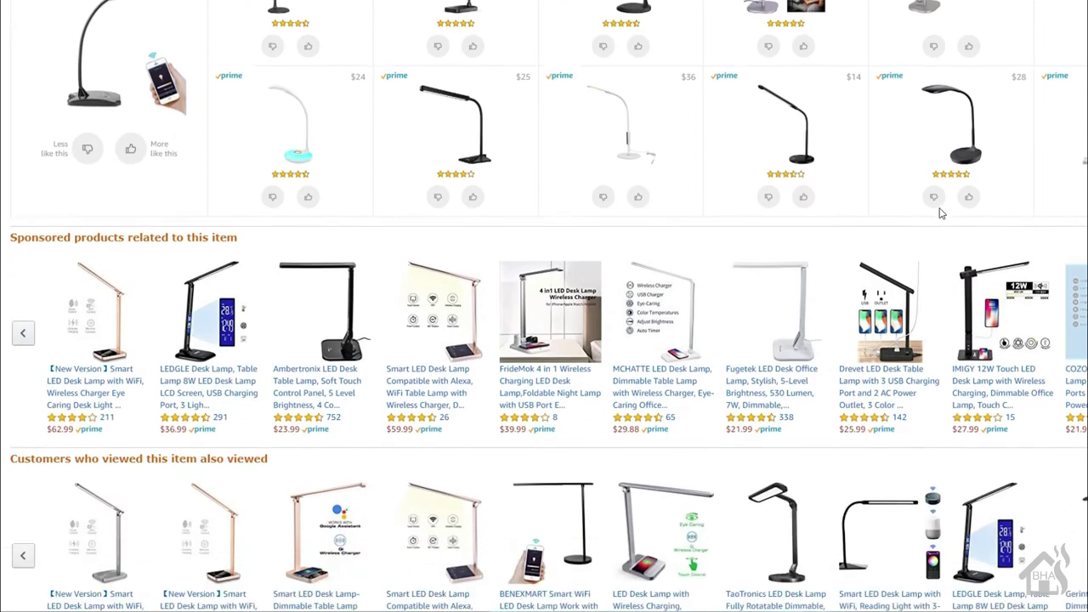
scroll(941, 214, down, 10)
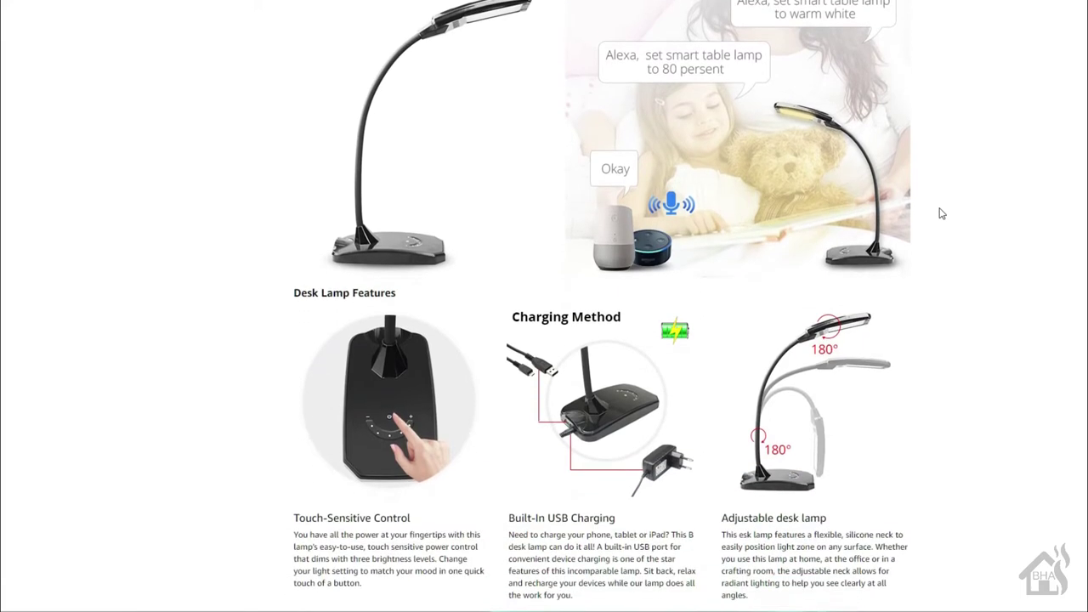
scroll(942, 214, down, 1)
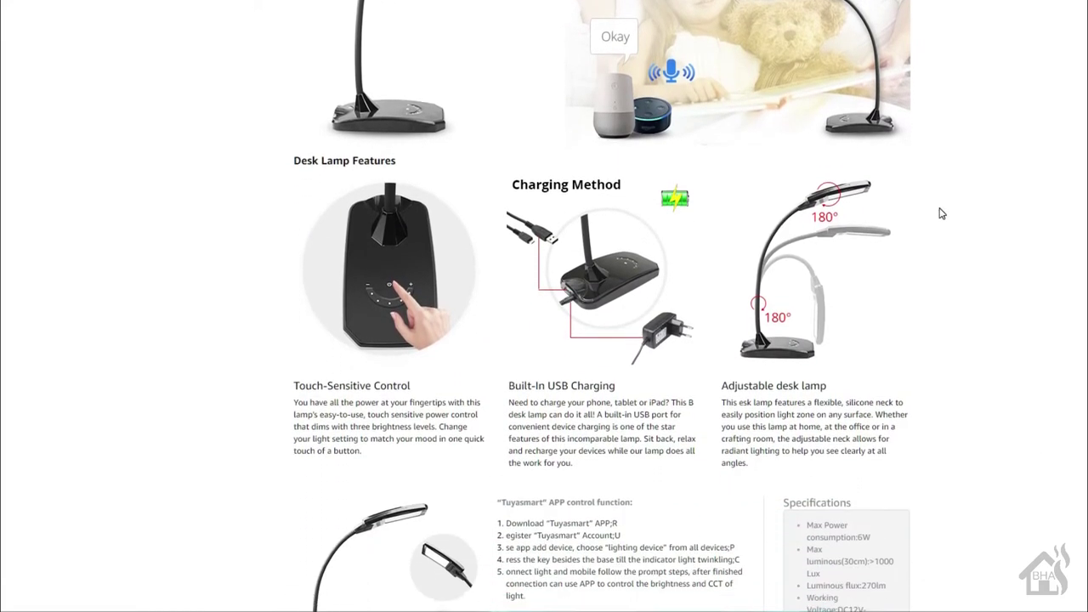
scroll(942, 213, down, 4)
scroll(942, 213, down, 4)
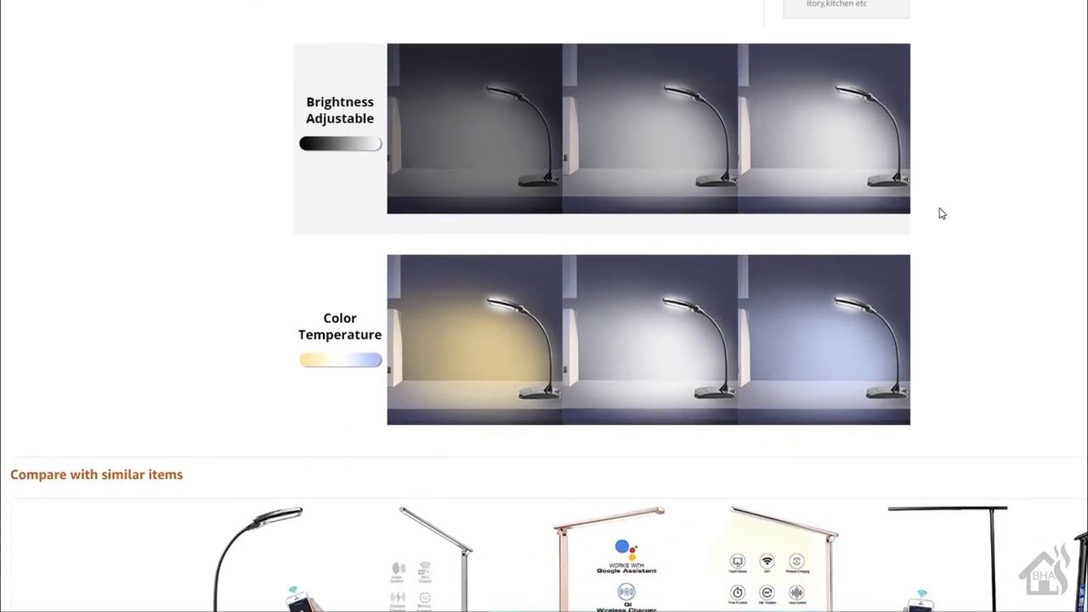
scroll(942, 214, down, 3)
scroll(942, 213, down, 2)
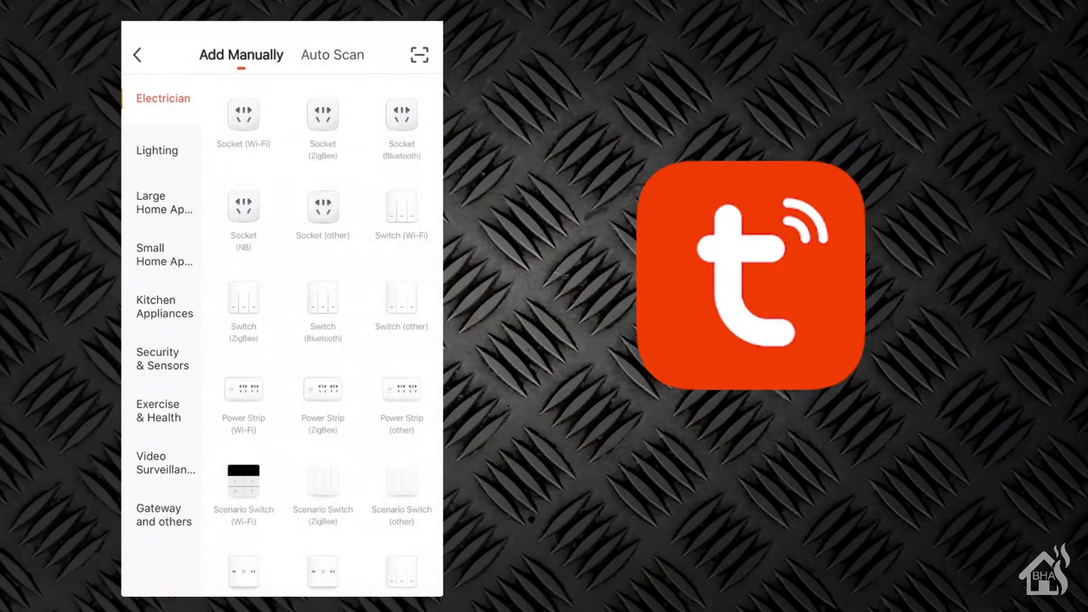
Choose the Lighting device category and confirm the lamp's indicator is blinking rapidly.
click(158, 151)
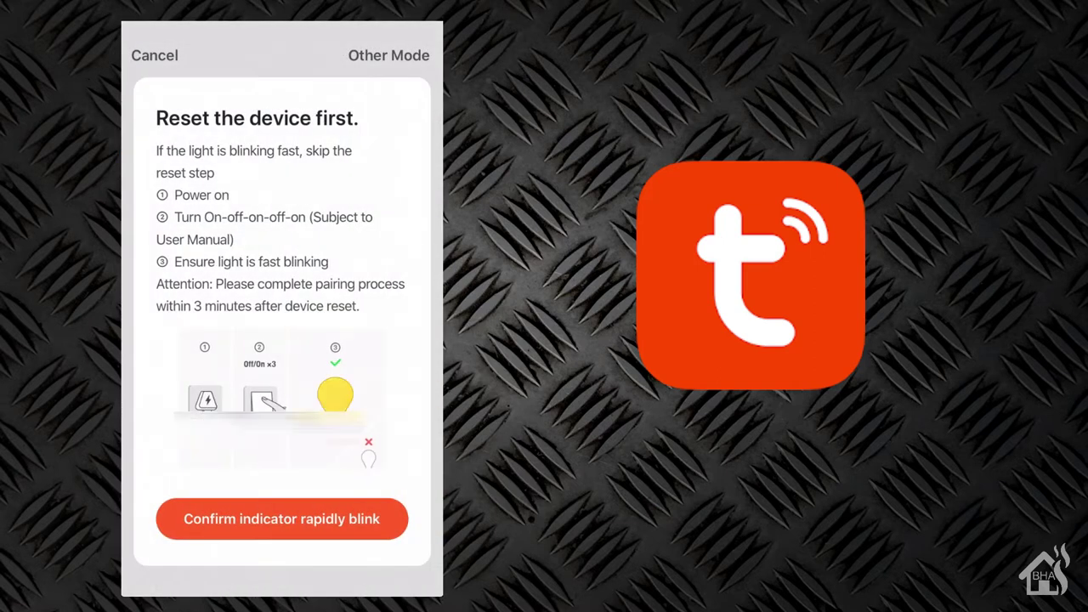
click(282, 519)
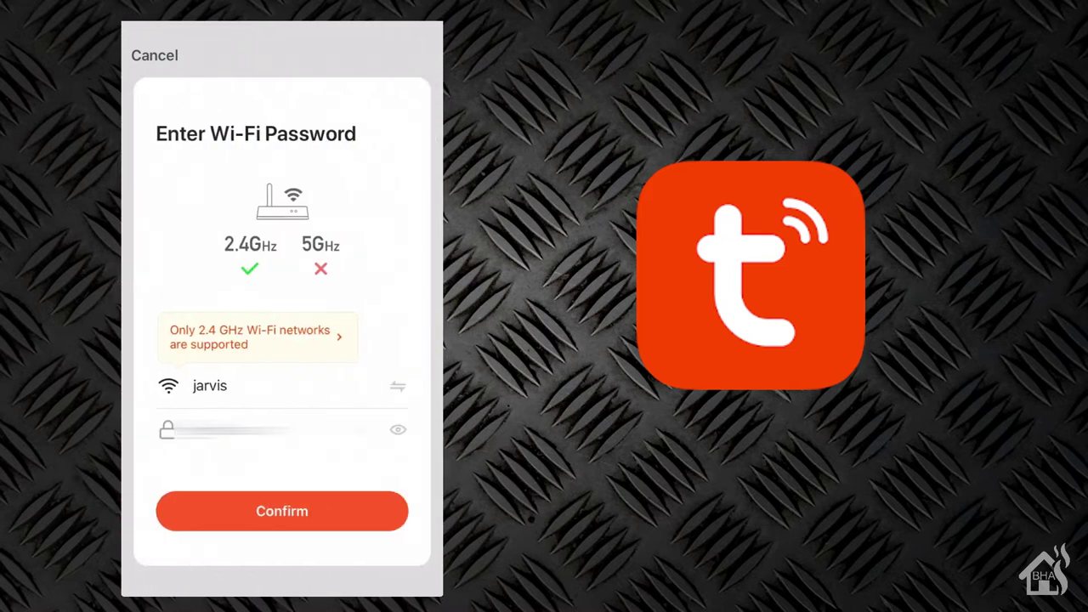
Enter the 2.4 GHz Wi-Fi password and confirm to connect the lamp 智能台灯.
text(••••••)
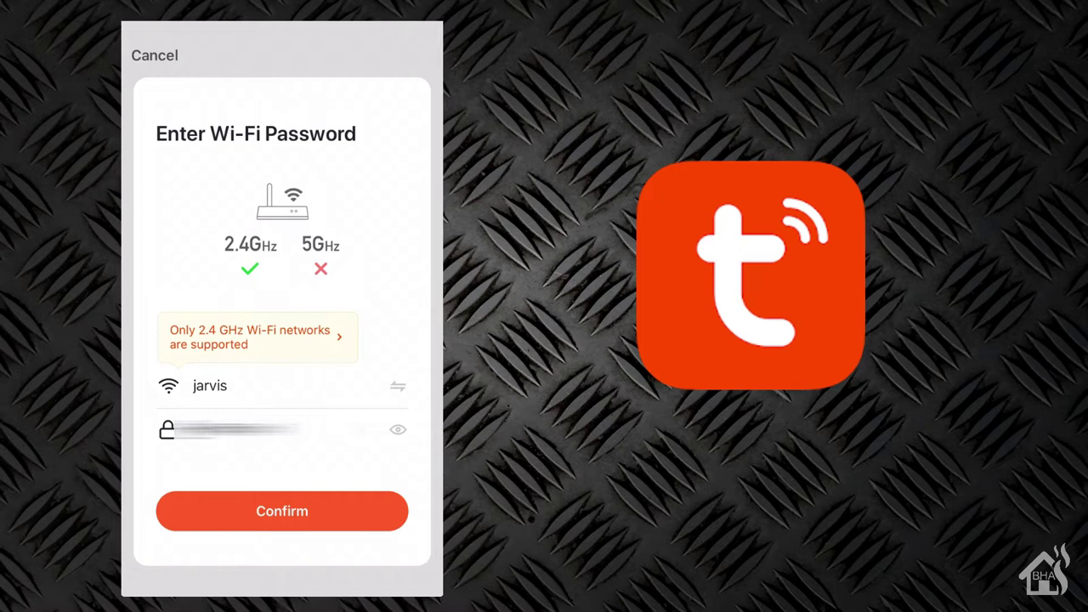
text(••)
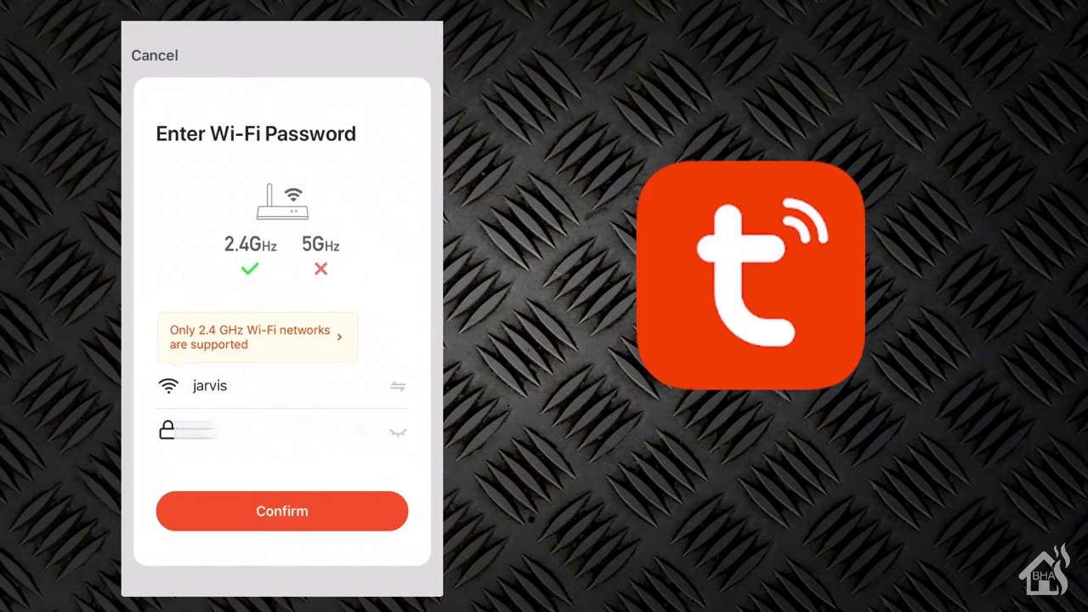
click(281, 511)
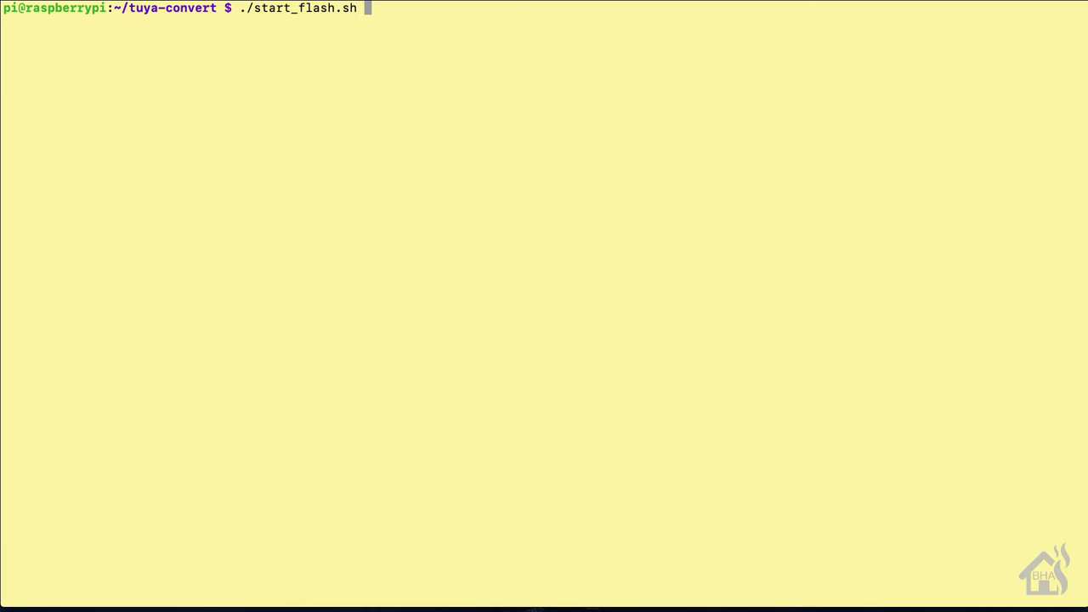
Run ./start_flash.sh, accept with 'yes', and continue pairing until firmware-8d9cfe.bin is backed up.
key(Return)
text(yes)
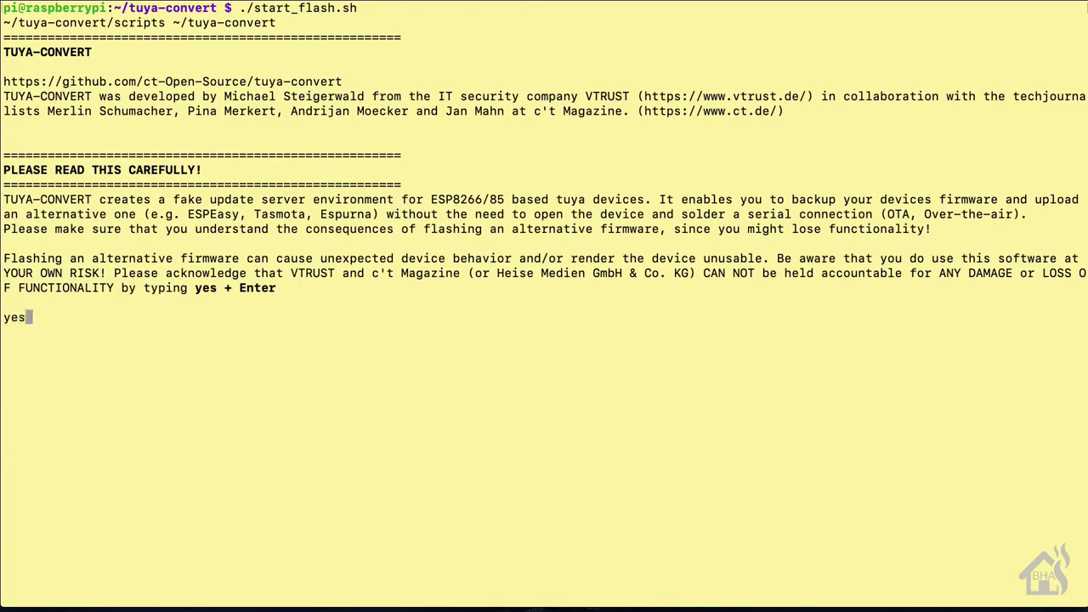
key(Return)
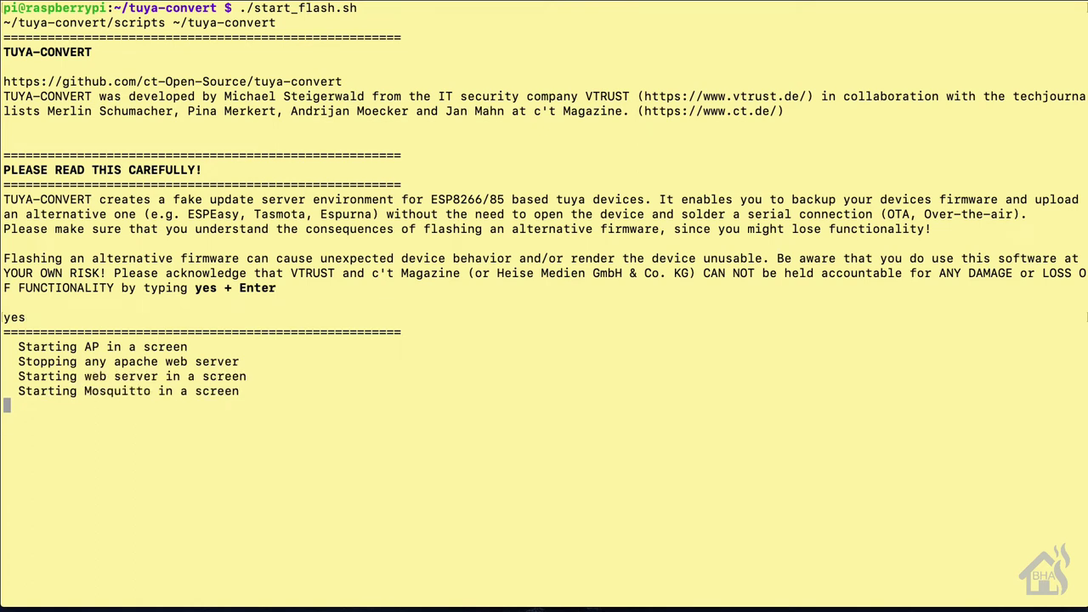
key(Return)
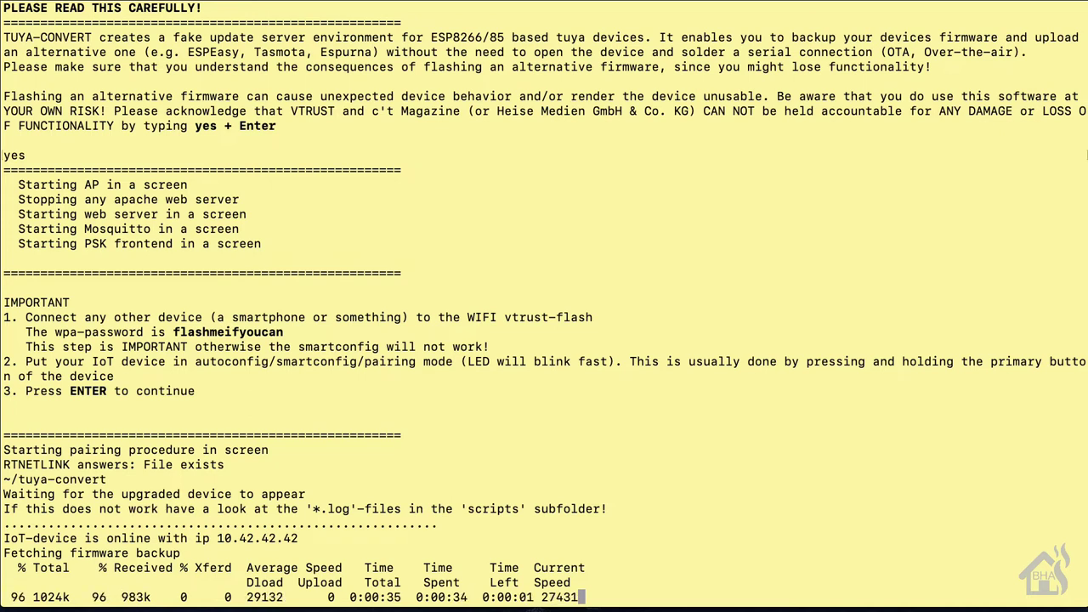
drag(40, 554, 584, 554)
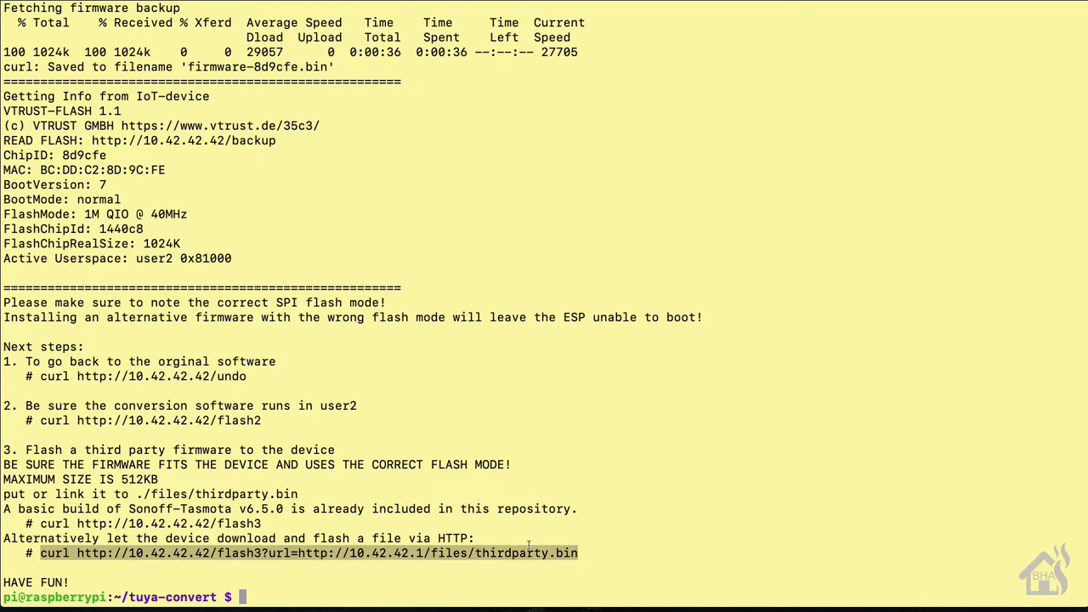
Copy the curl flash3 command and run it to flash thirdparty.bin Tasmota onto the lamp.
right_click(468, 584)
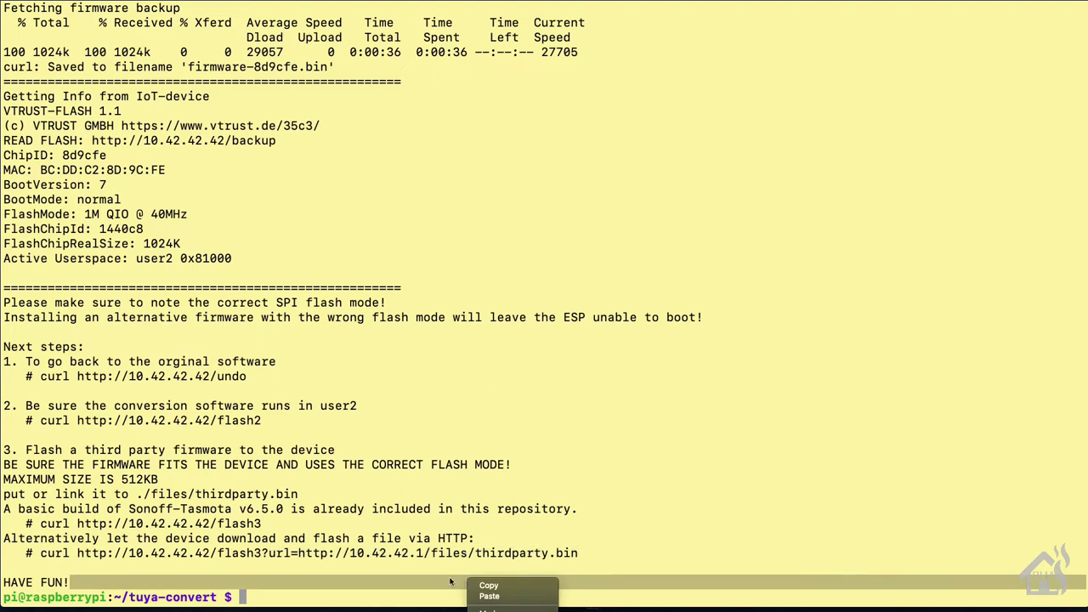
click(476, 586)
key(super+v)
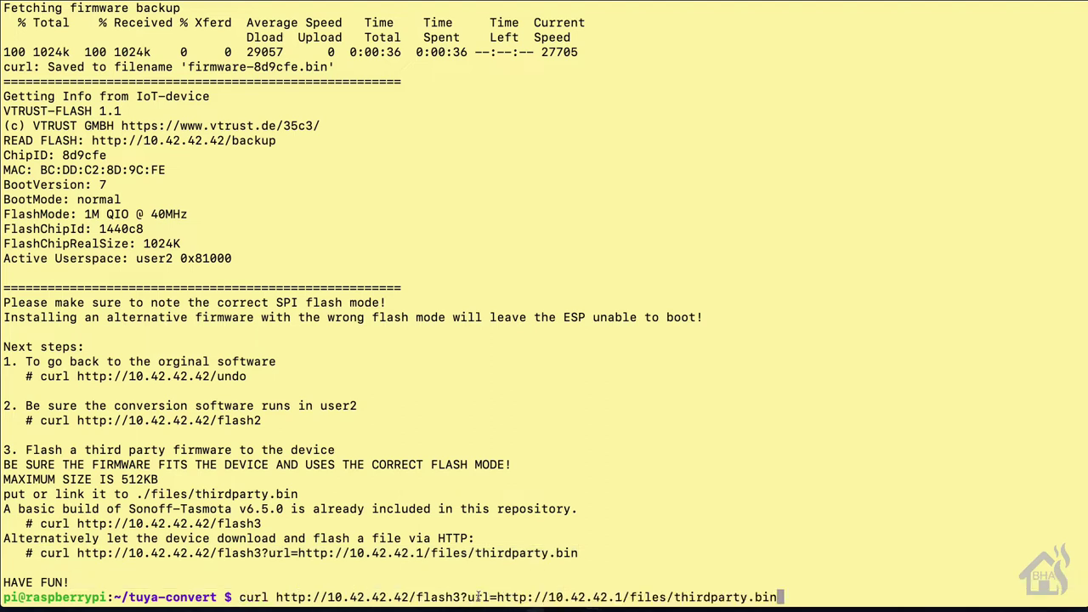
key(Return)
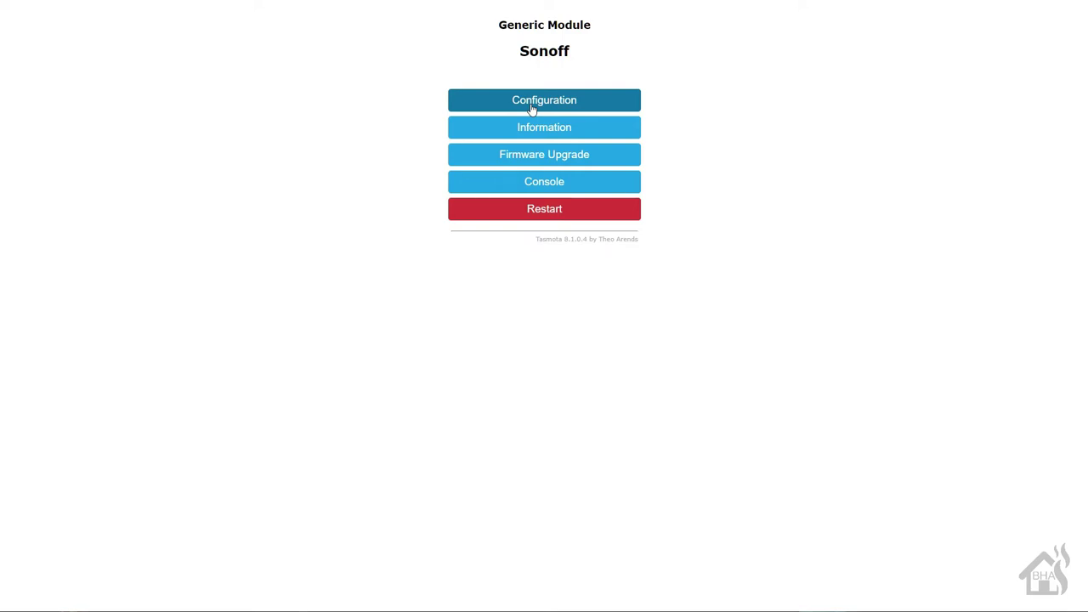
In Configure Module, set the module type to Tuya MCU (54) and save.
click(532, 108)
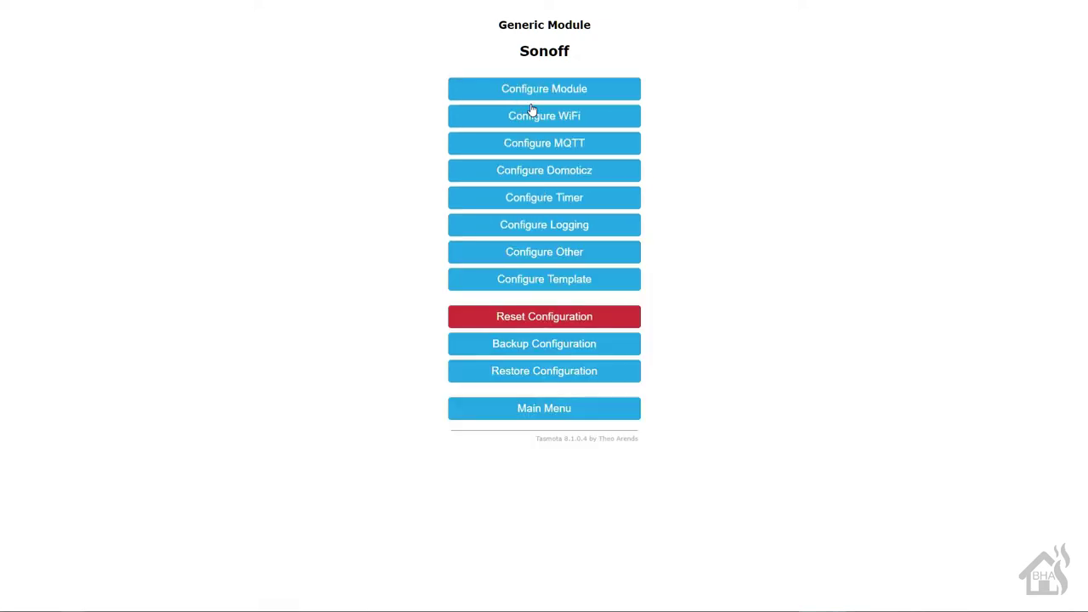
click(561, 96)
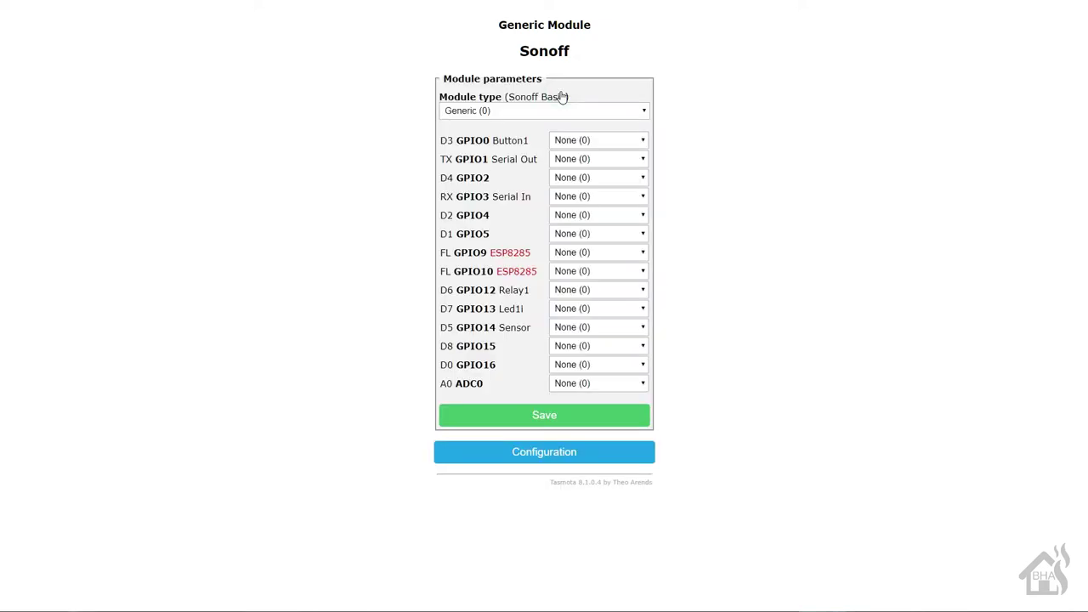
click(524, 111)
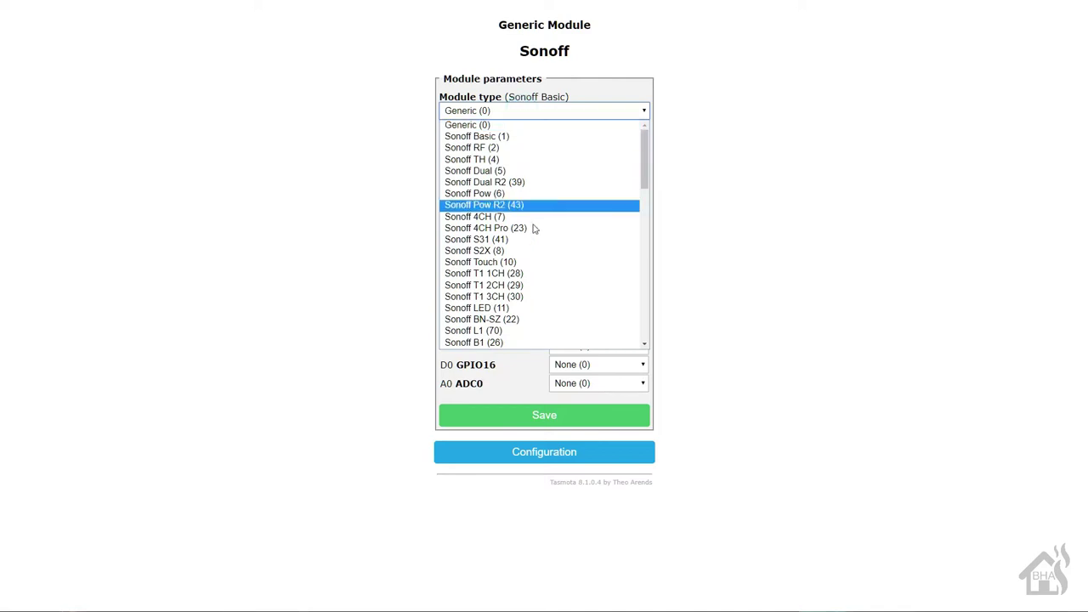
scroll(536, 244, down, 9)
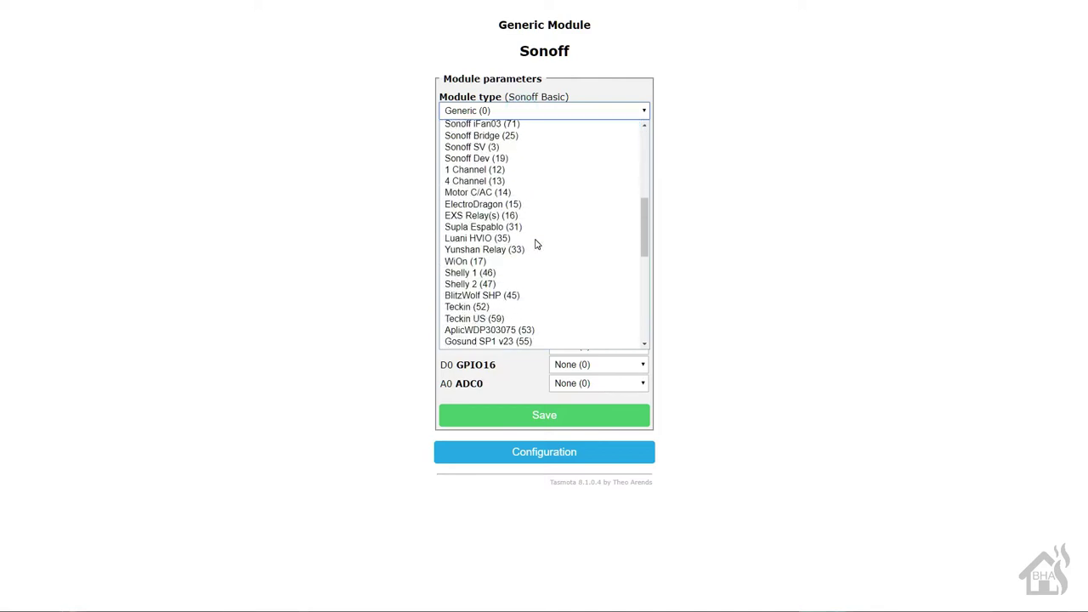
scroll(535, 244, down, 2)
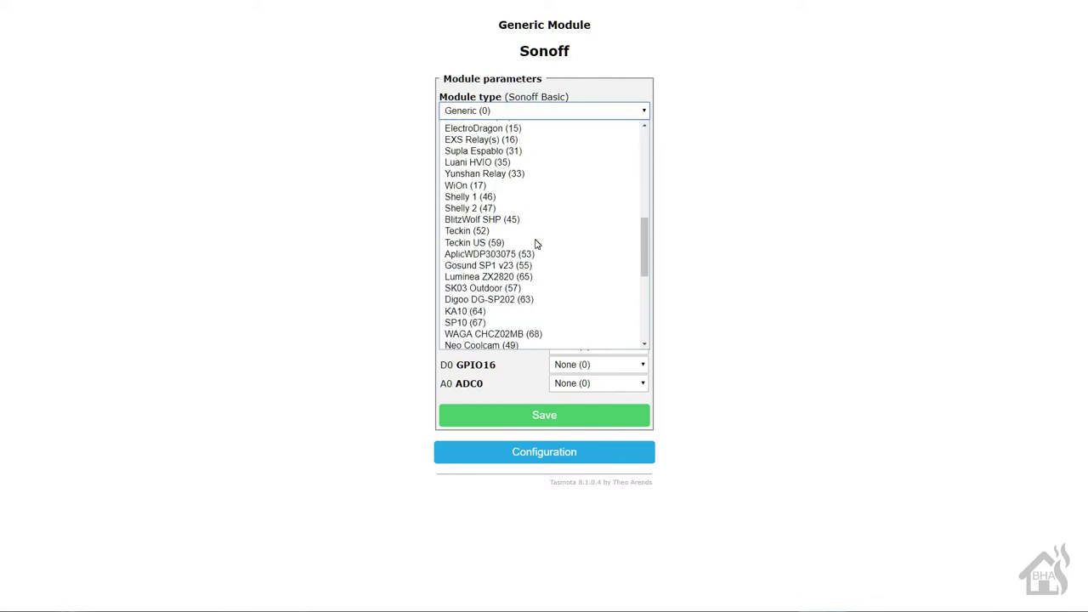
scroll(535, 244, down, 5)
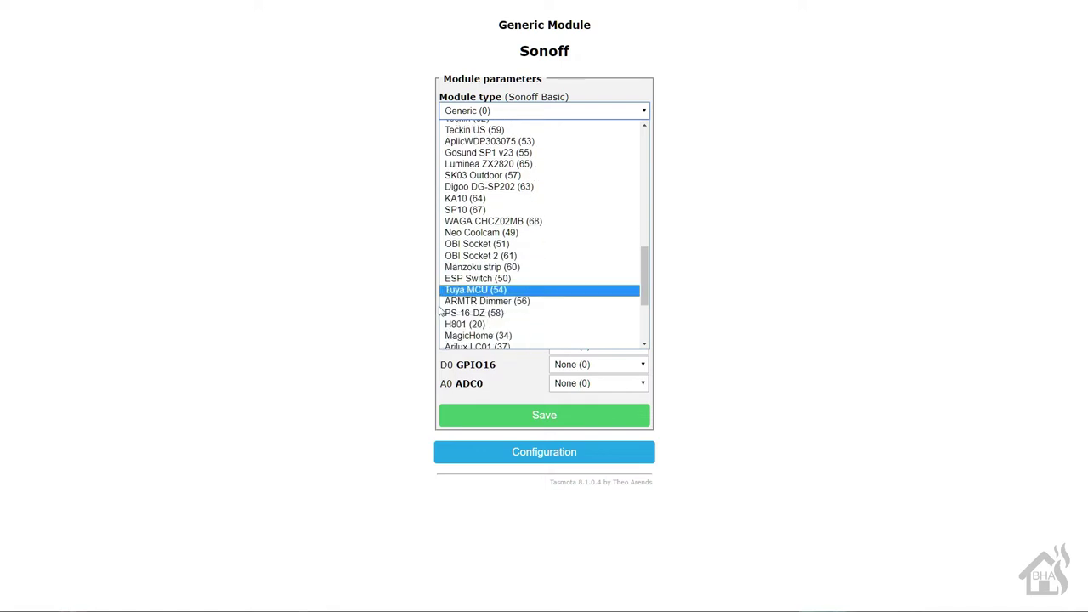
click(468, 290)
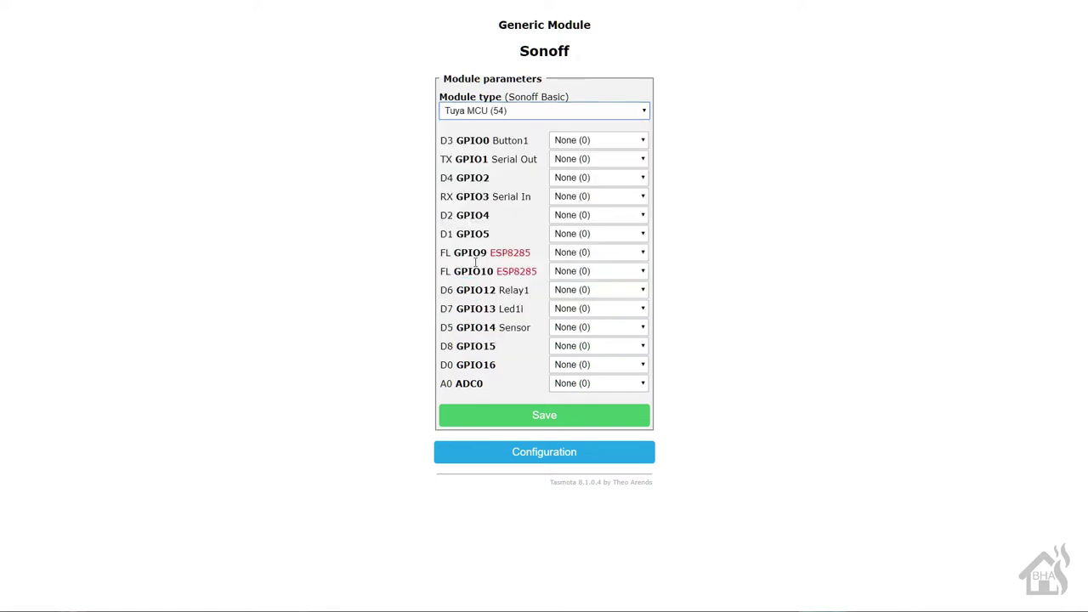
click(567, 423)
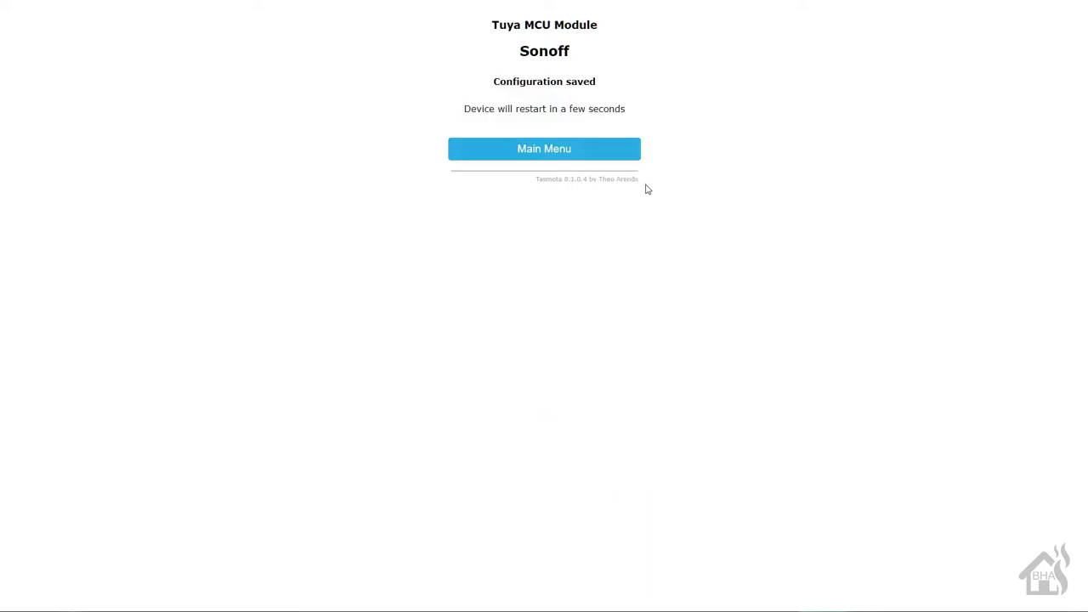
Verify the Tuya Tx, Tuya Rx, Button1 and Led1 GPIO pins, then return to the main page.
click(557, 152)
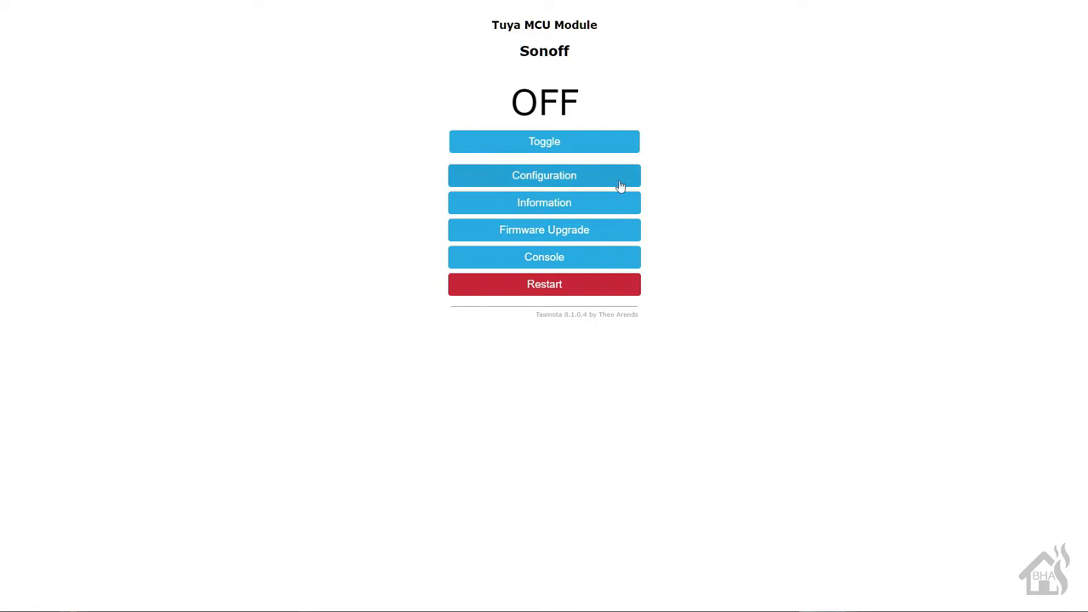
click(518, 182)
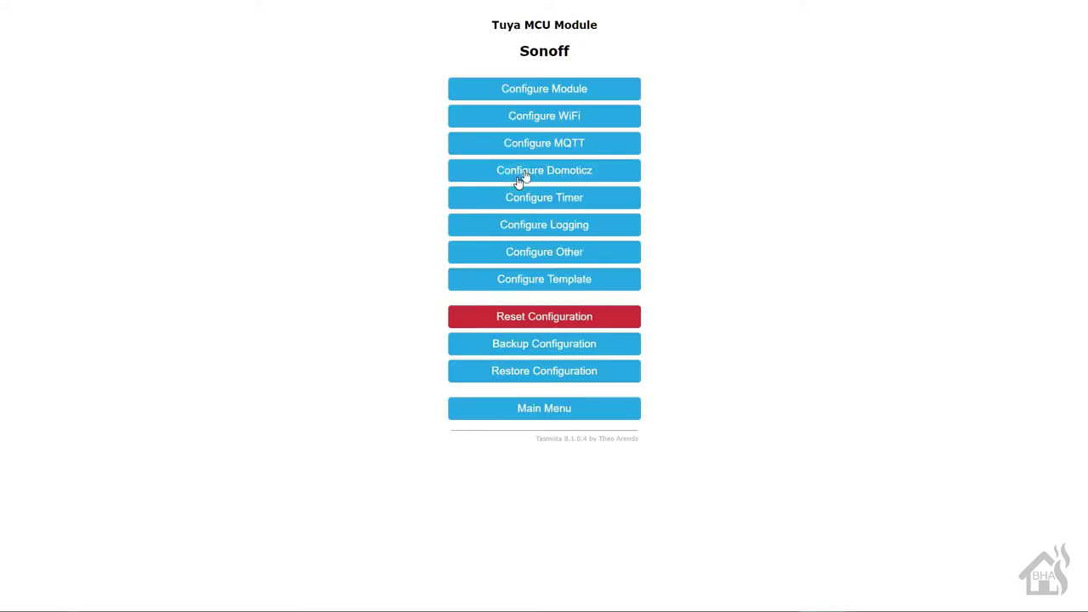
click(582, 90)
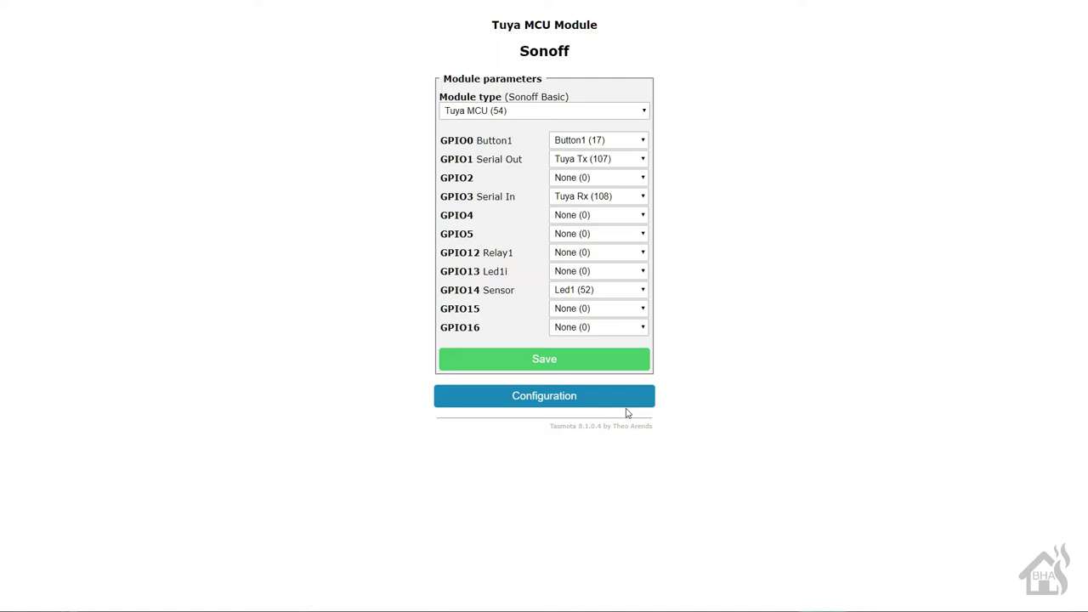
click(530, 396)
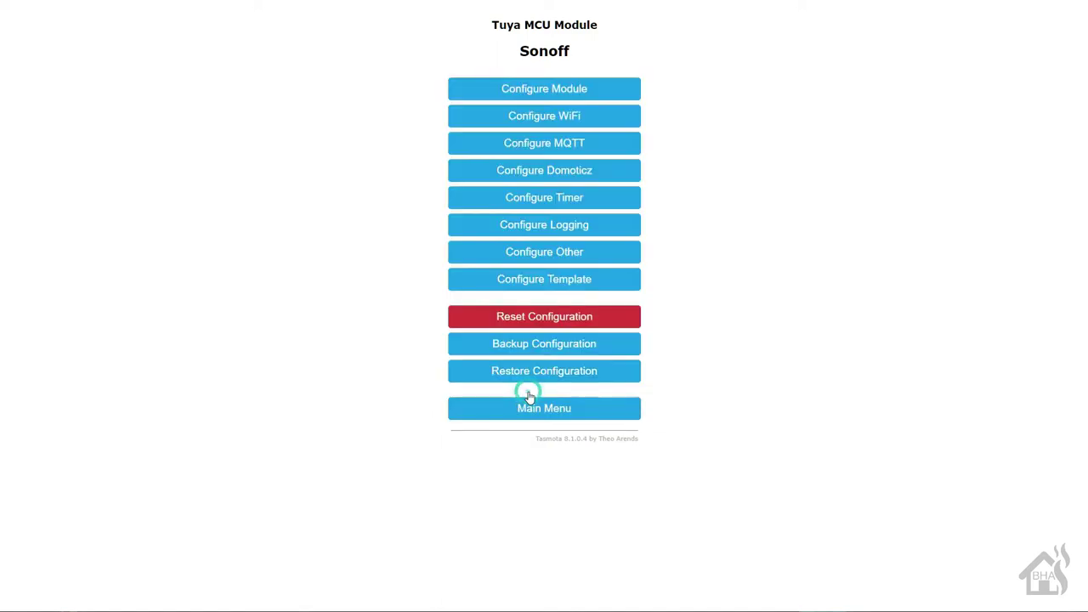
click(528, 411)
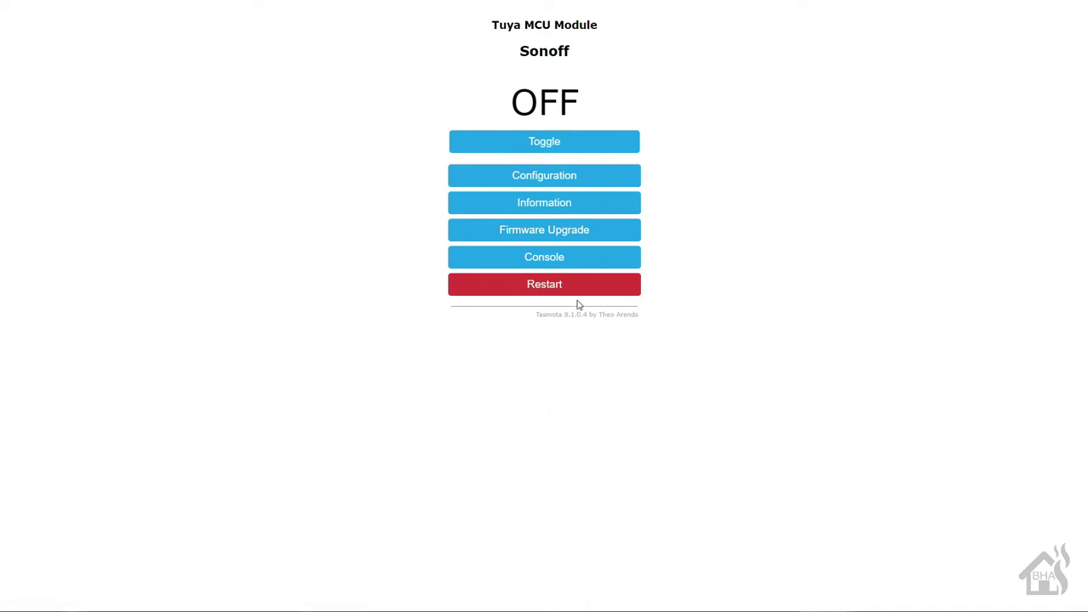
In the console, run setoption8 and tuyamcu 21,3 to map the dimmer to data point 3.
click(558, 260)
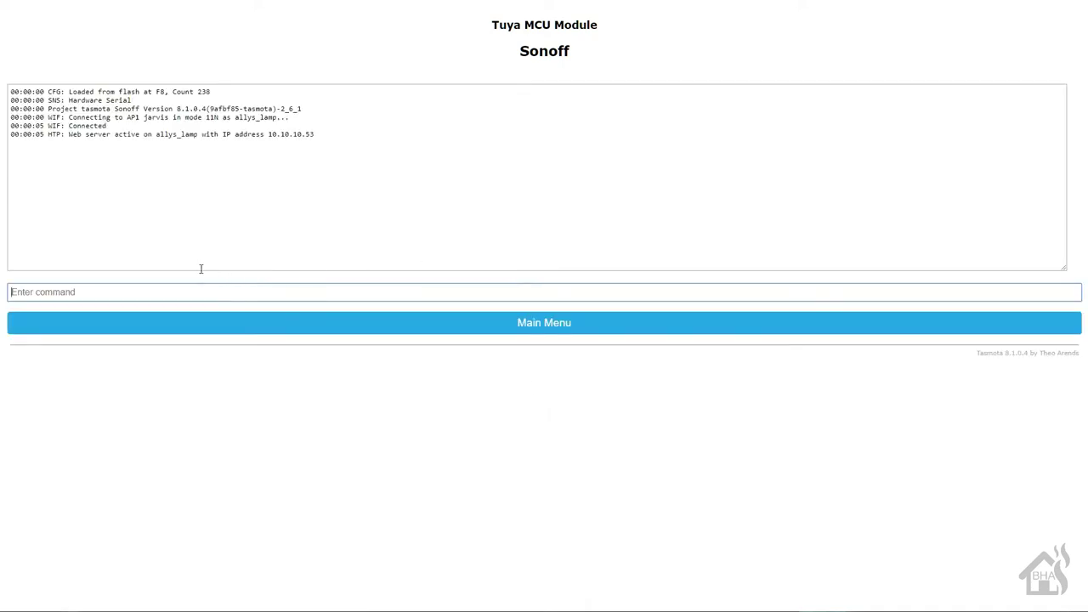
click(194, 294)
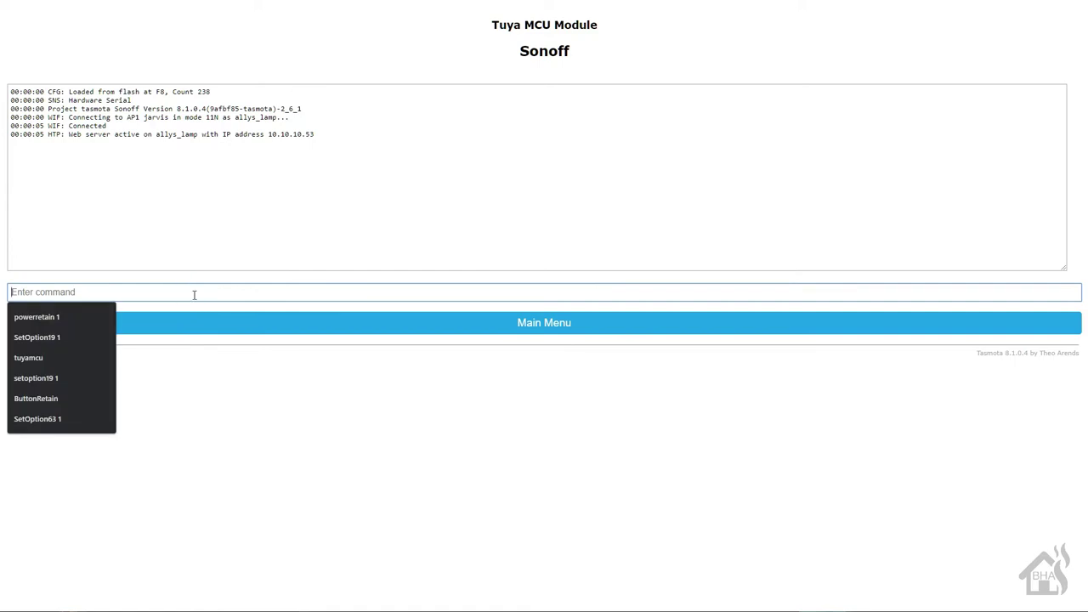
text(setoption8)
key(Return)
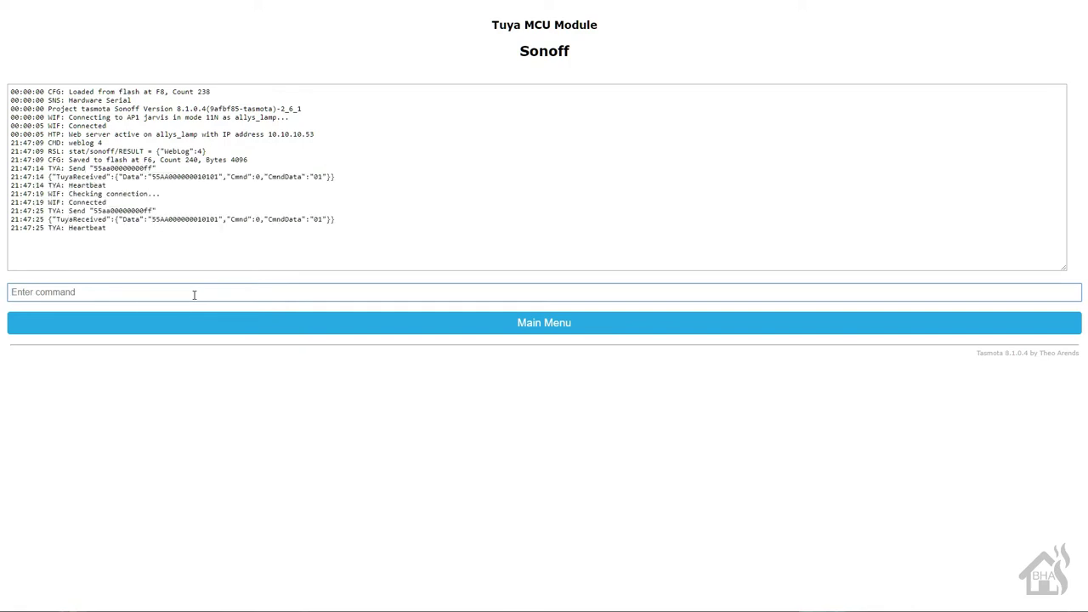
text(tu)
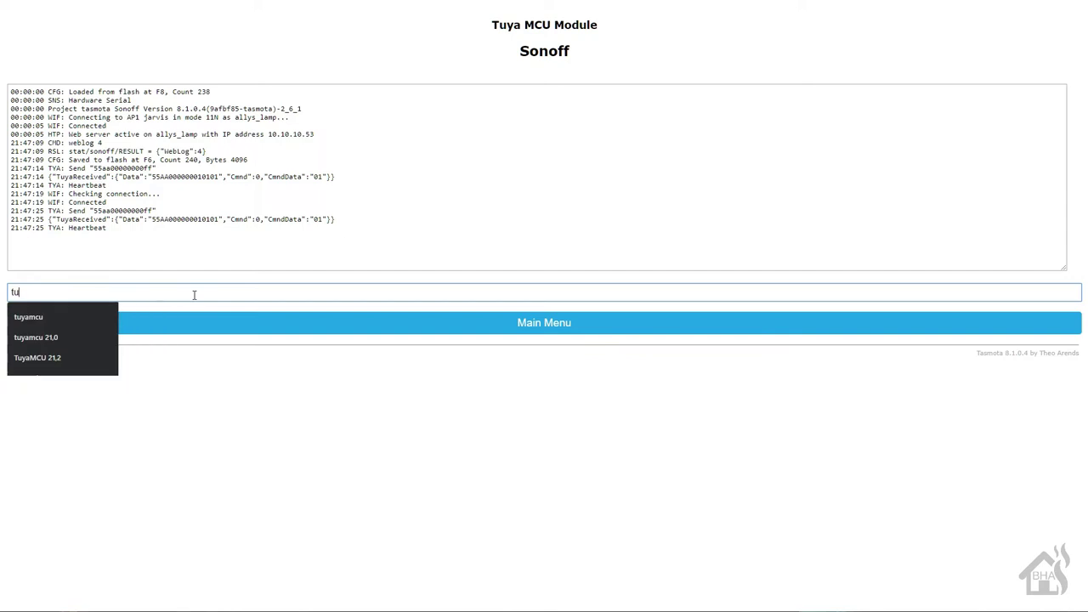
text(yamcu)
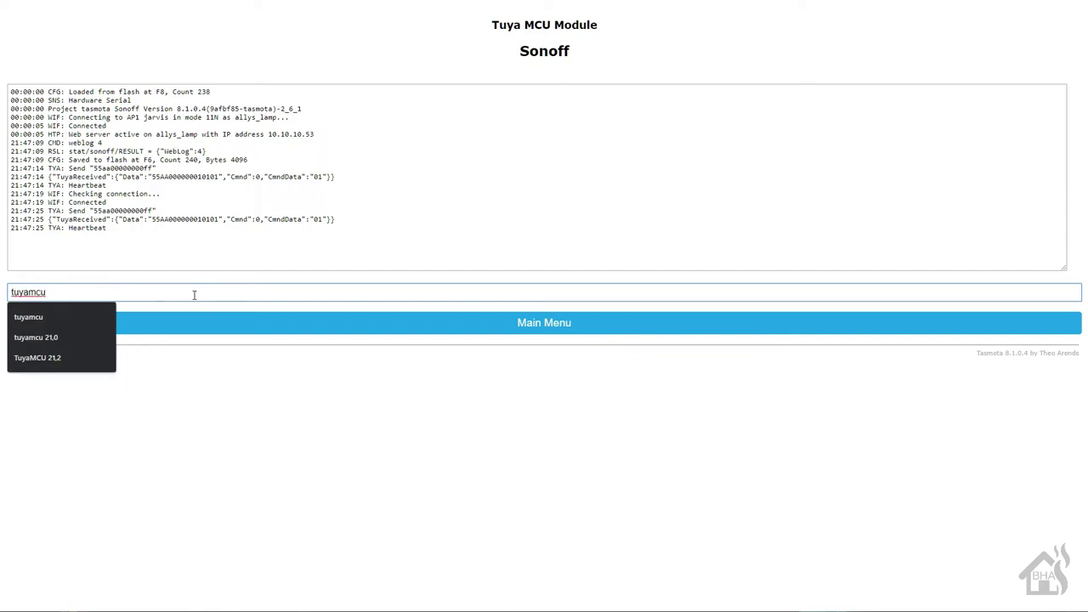
text( 21,)
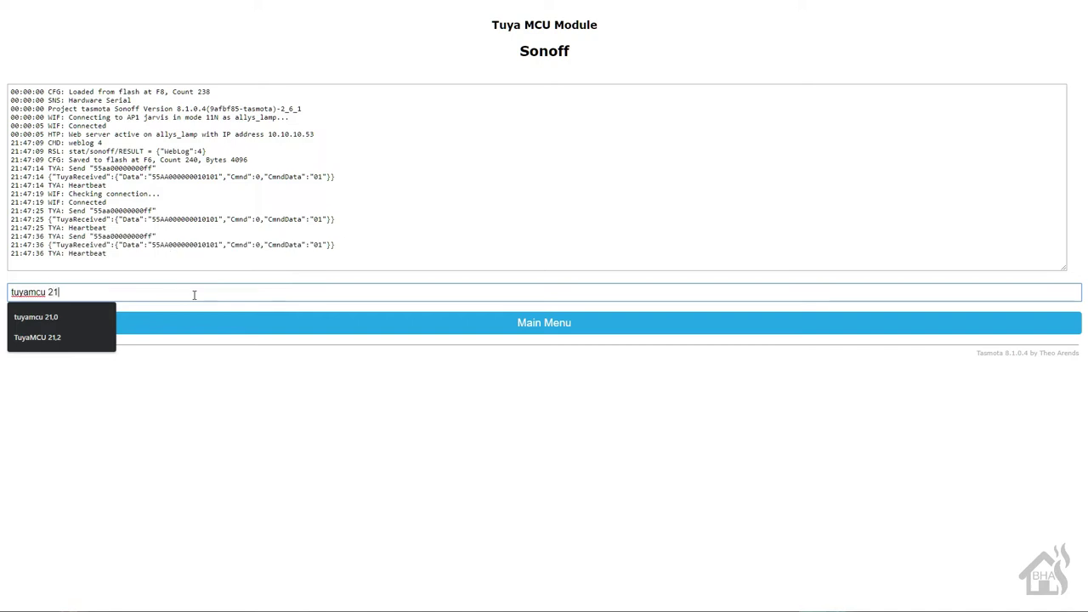
text(3)
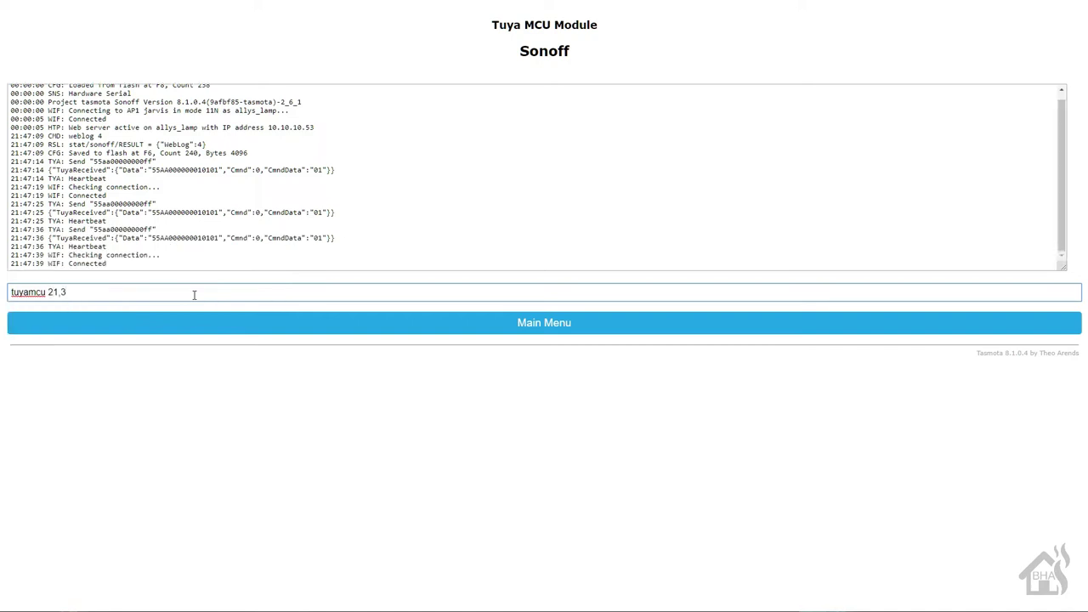
key(Return)
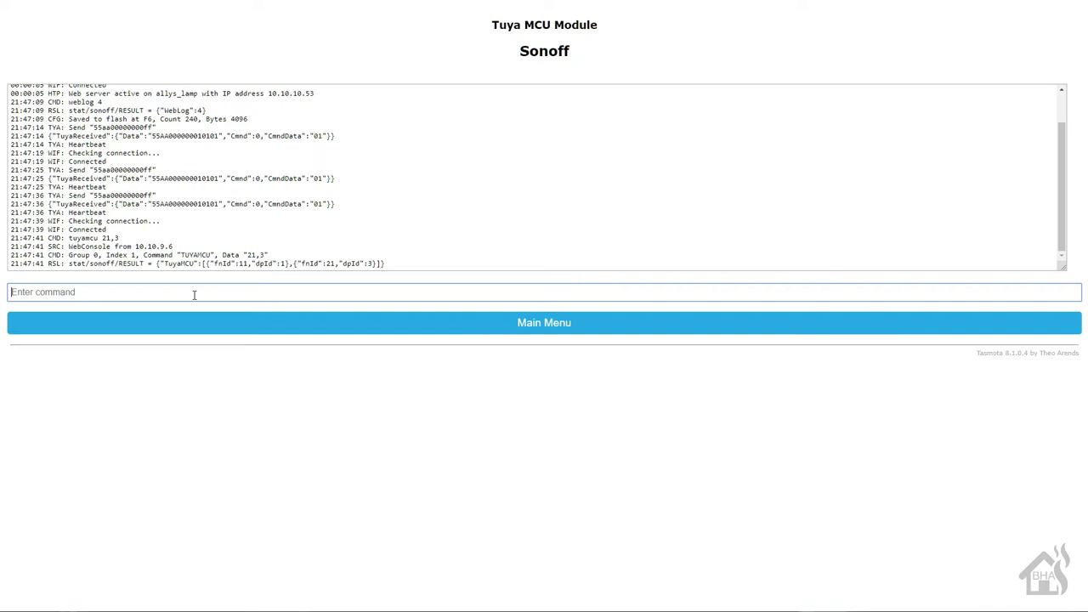
click(586, 325)
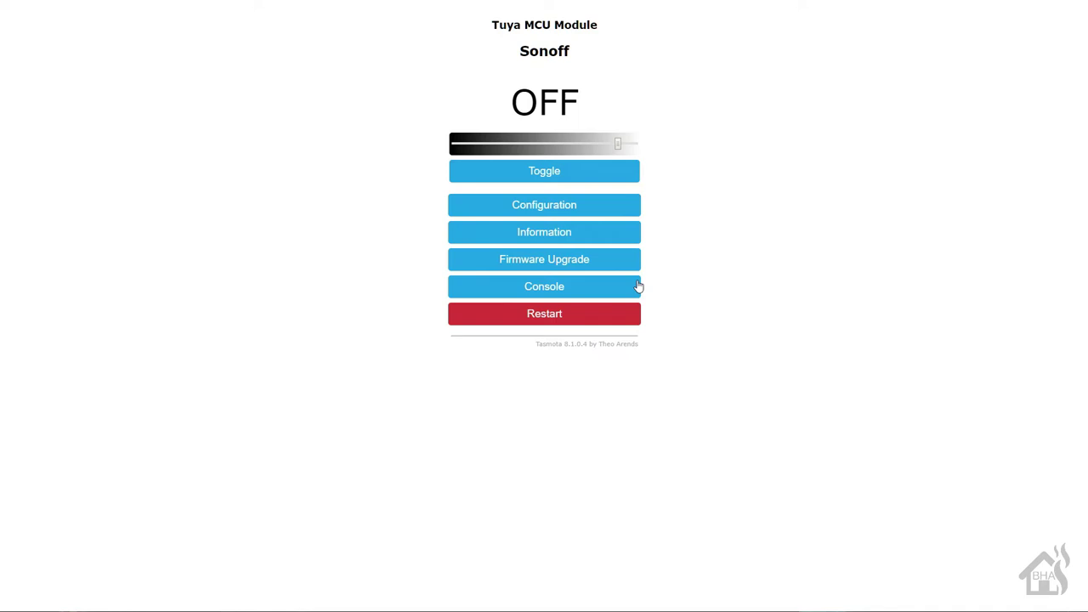
Run dimmerrange 0,255 in the console, then go back to the main menu.
click(481, 288)
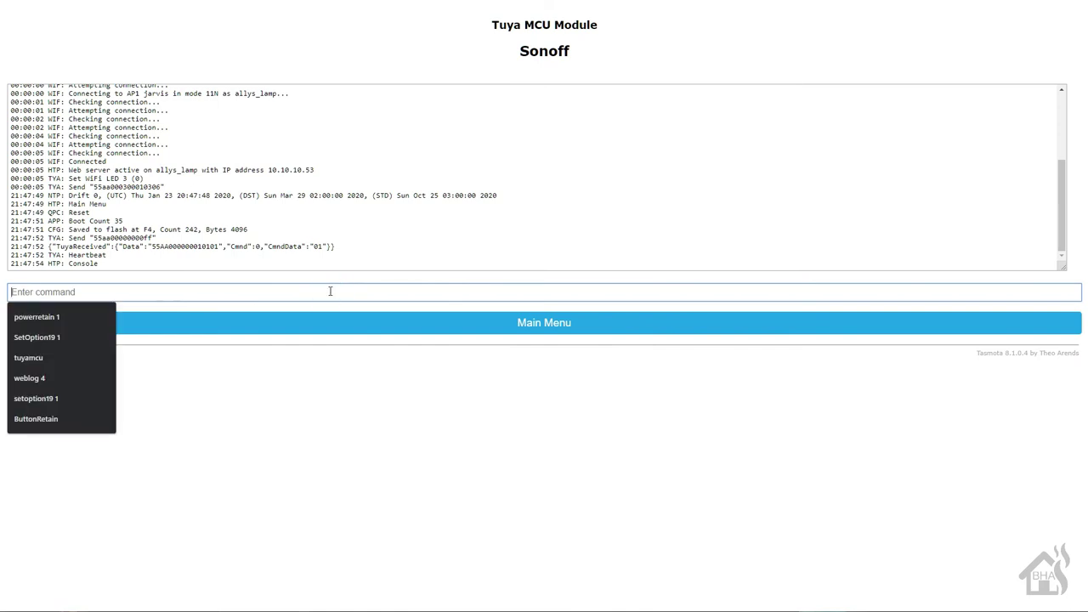
text(dimmerrange 0,255)
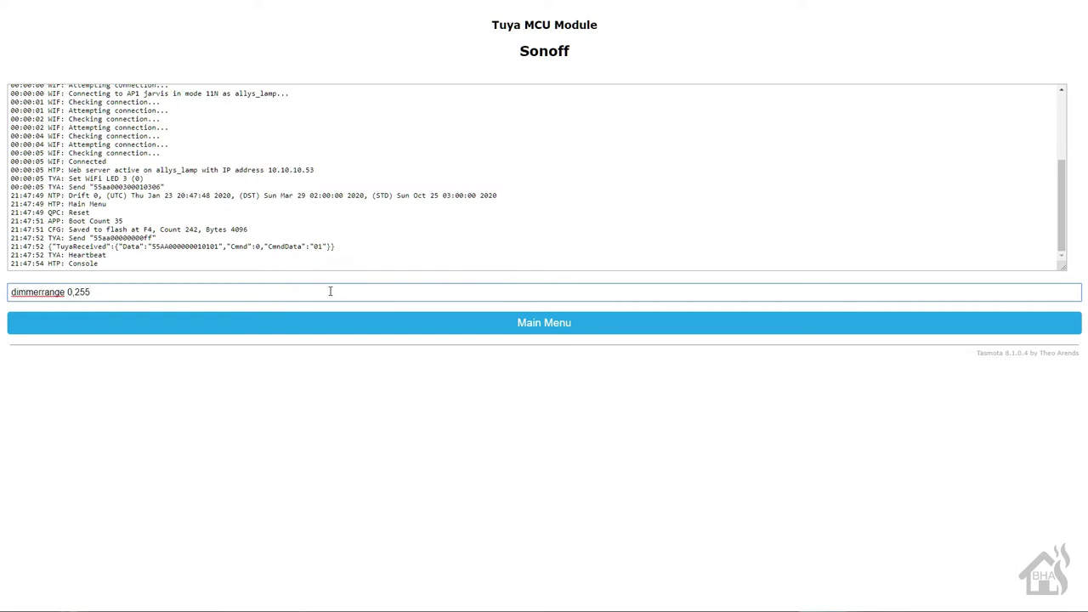
key(Return)
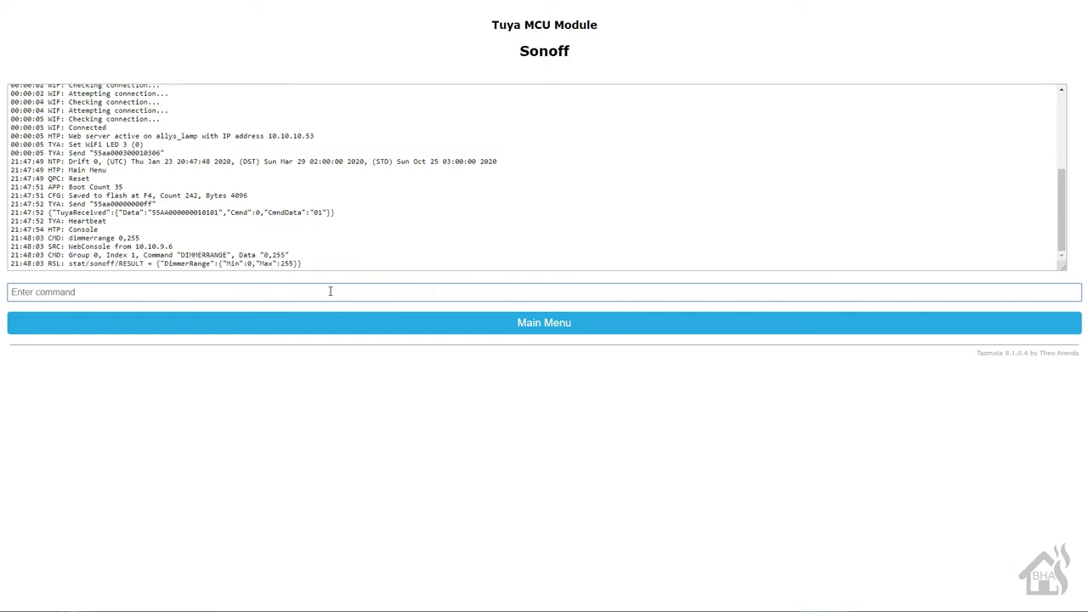
click(552, 321)
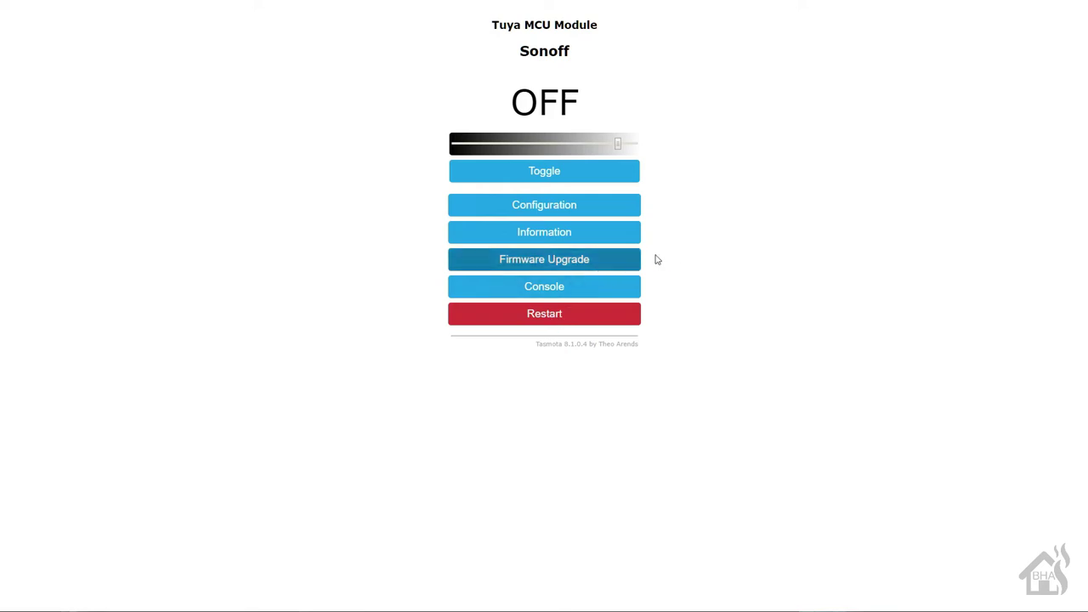
In Configure MQTT, set the broker host to 10.10.10.27 and client to allys_lamp.
click(579, 208)
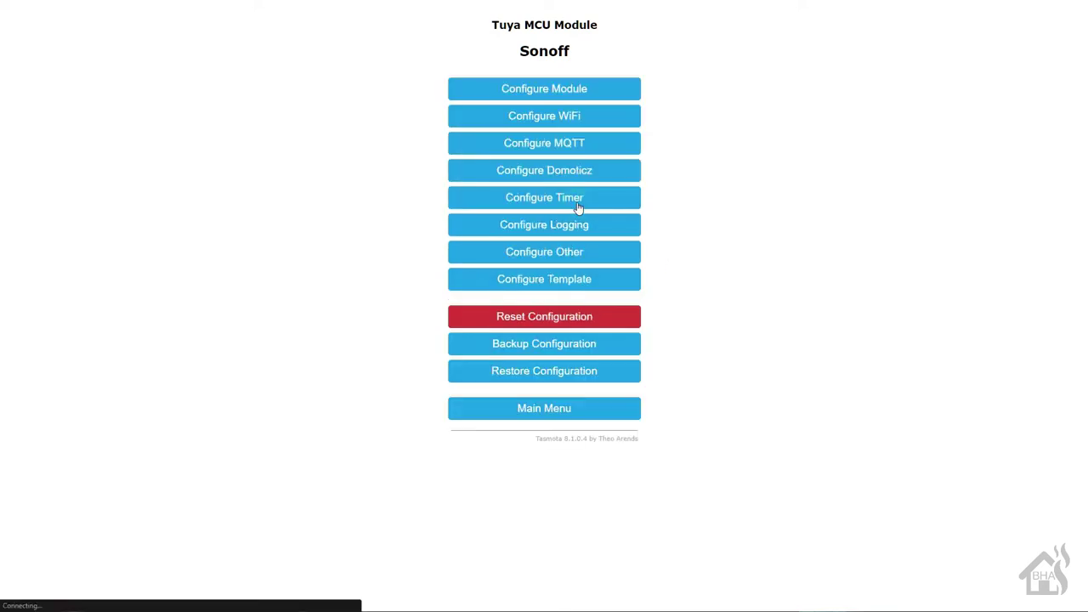
click(524, 142)
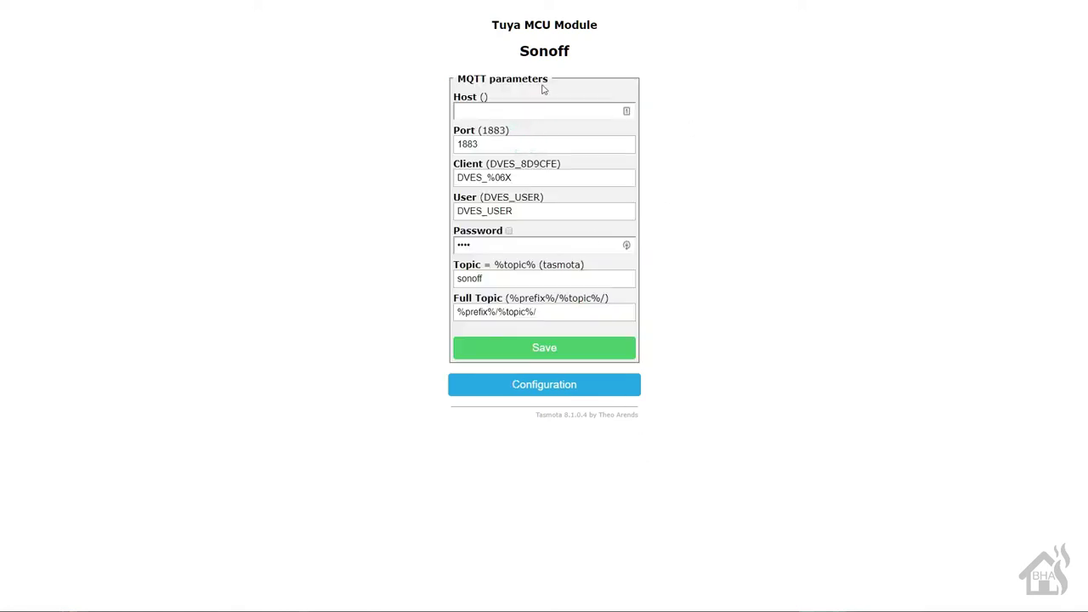
click(537, 108)
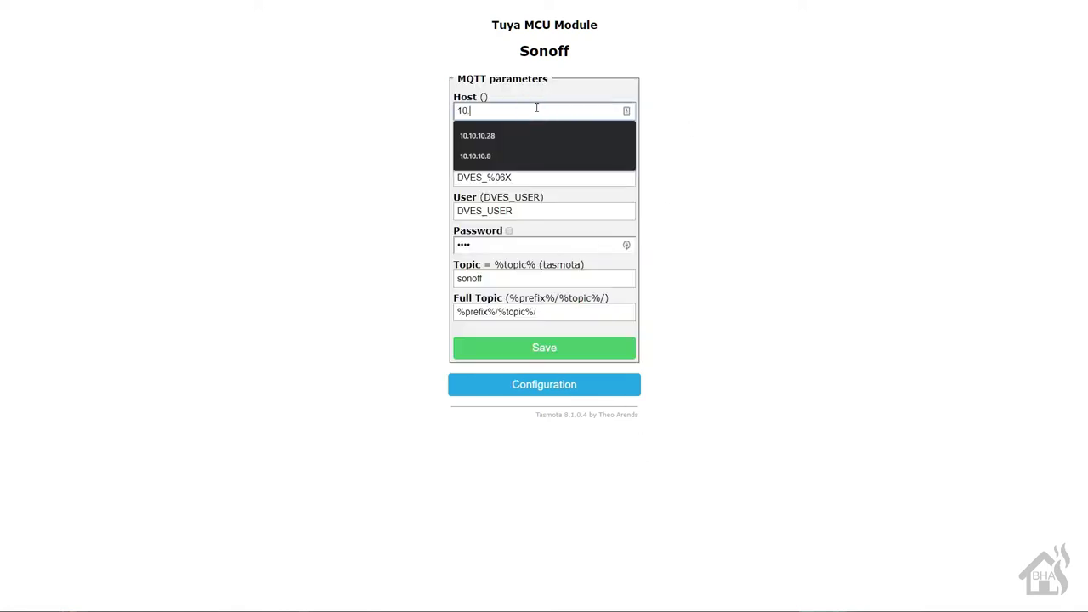
text(10.10.10.27)
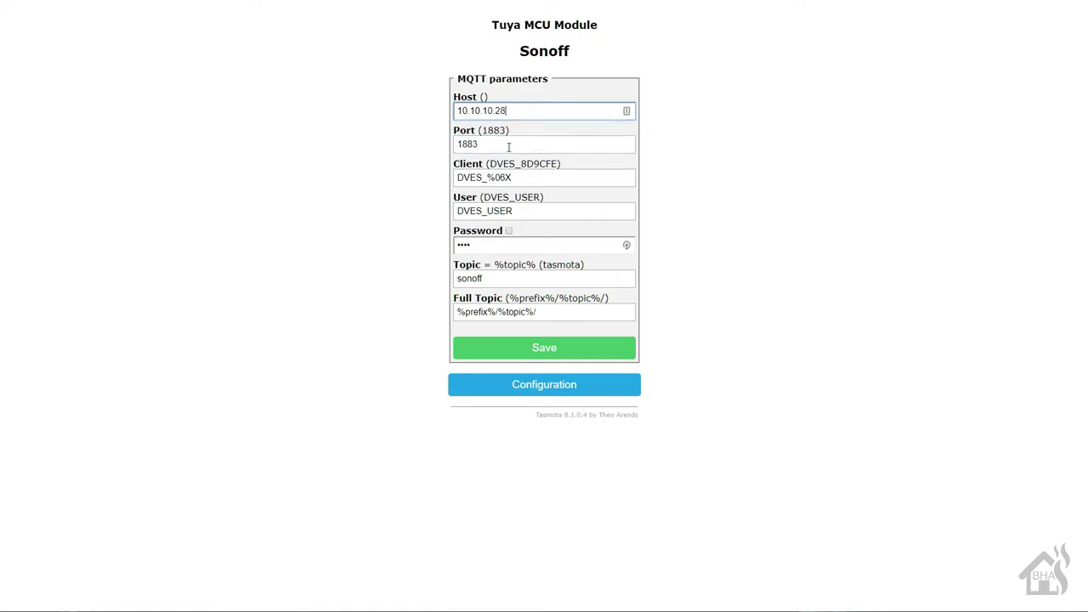
key(Tab)
text(allys_lamp)
Enter MQTT user hass and its password, topic allys_lamp, full topic zpps/, and save.
key(Tab)
text(hass)
key(Tab)
text(p)
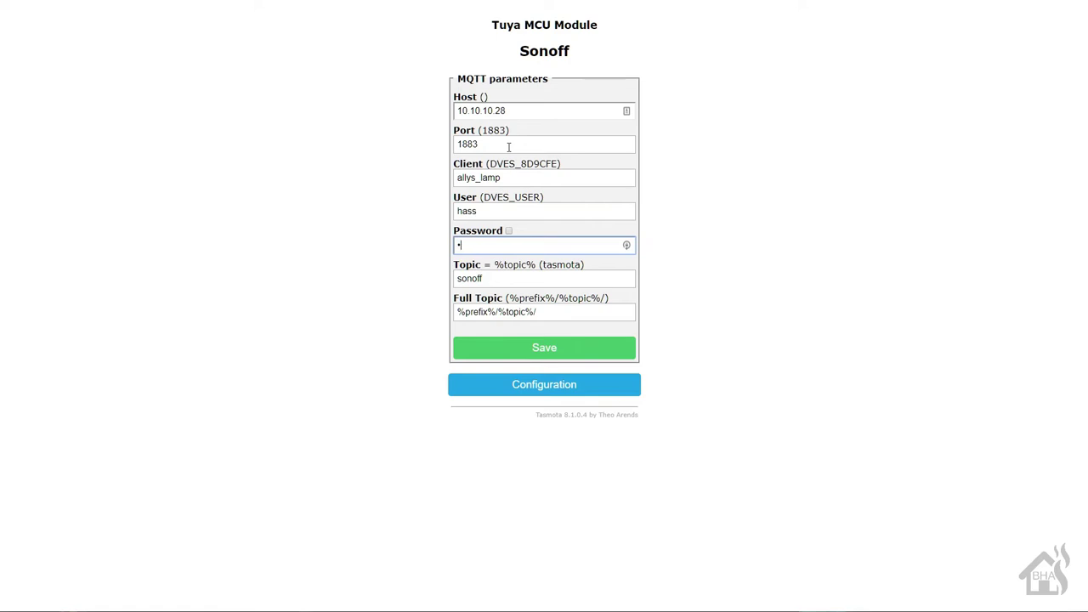
text(assword)
key(Tab)
text(allys_lamp)
key(Tab)
text(z)
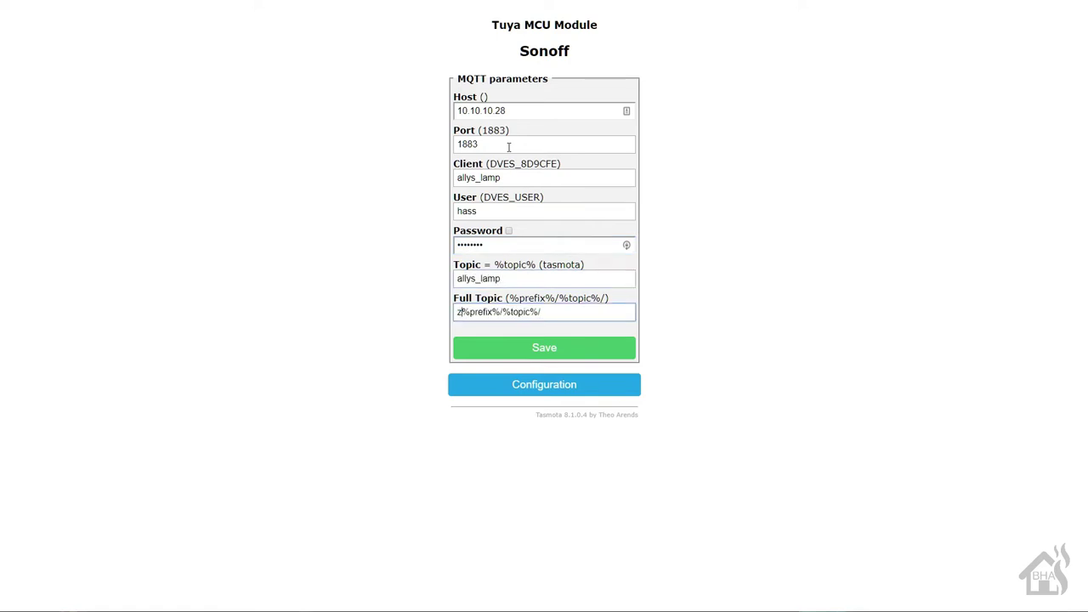
text(pps/)
key(Return)
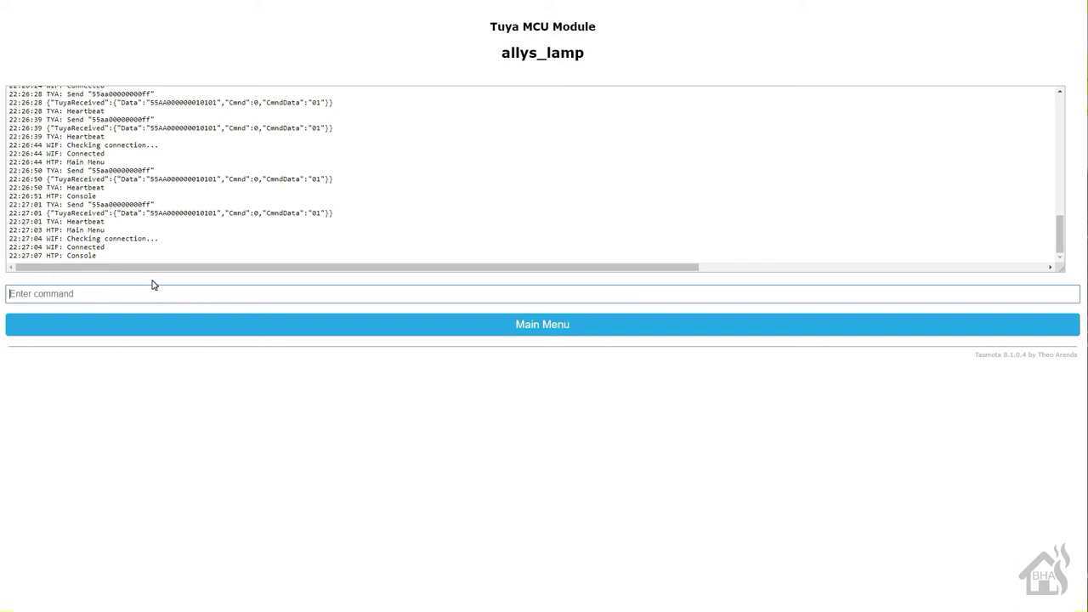
Run setoption19 1 in the Tasmota console to switch SetOption19 on.
text(setopti)
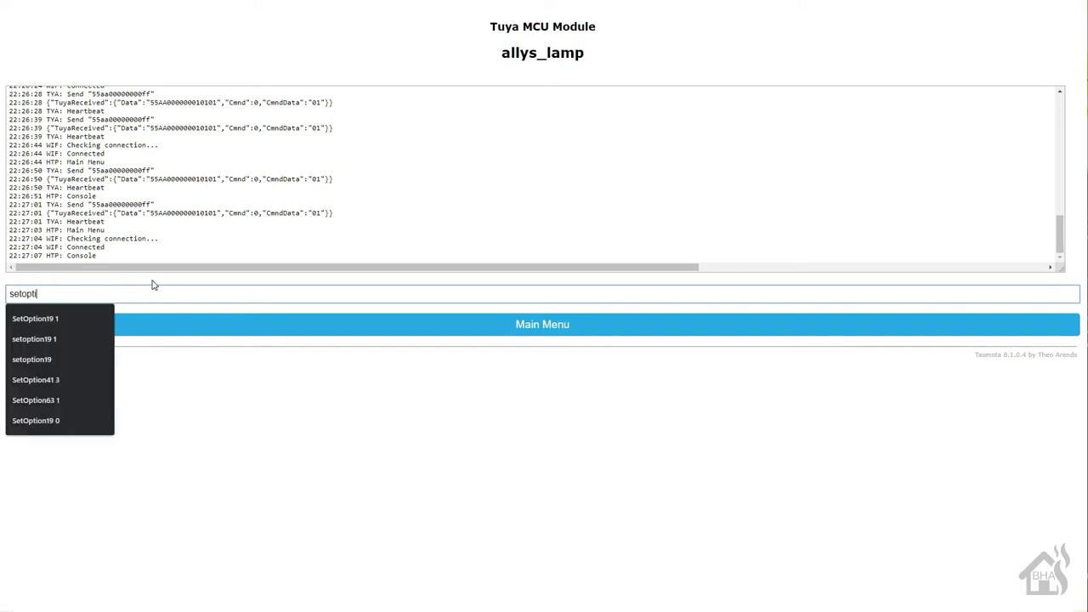
text(on19 1)
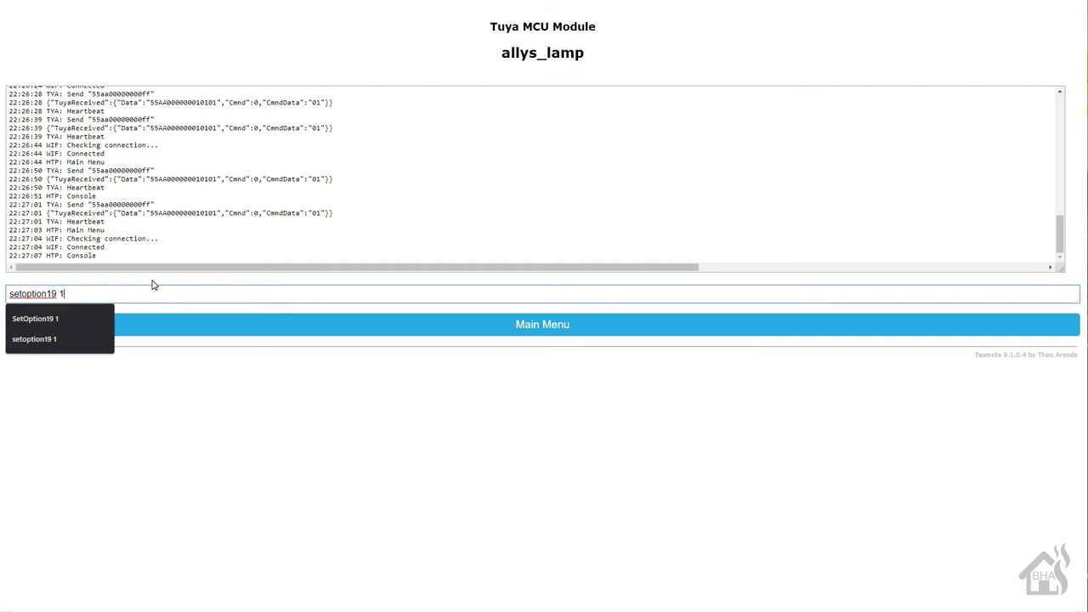
key(Return)
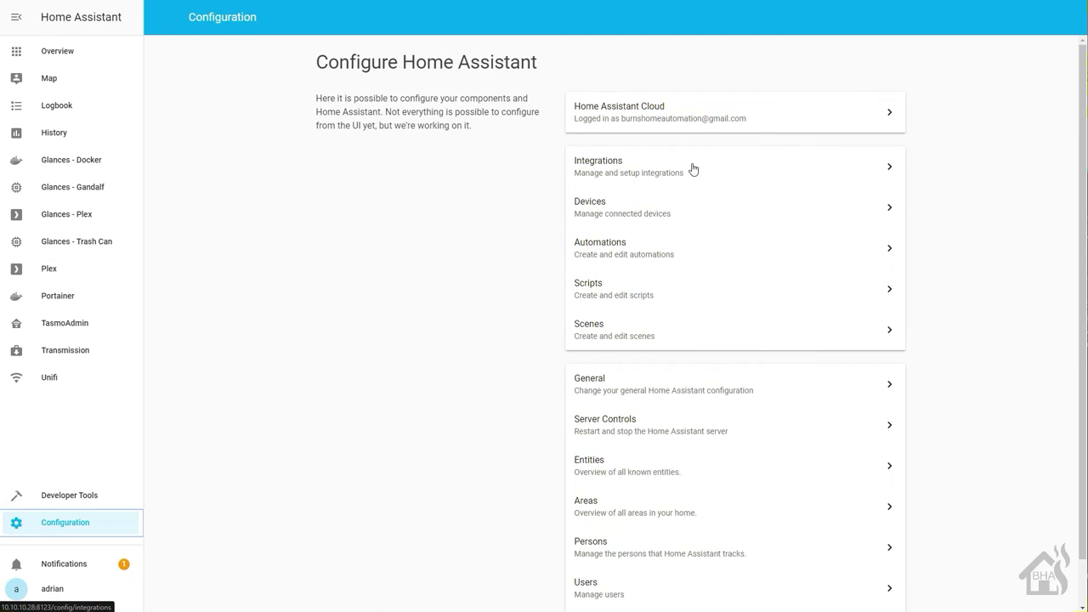
Go through Integrations to the MQTT devices, pick allys_lamp, and open its light entity controls.
click(690, 165)
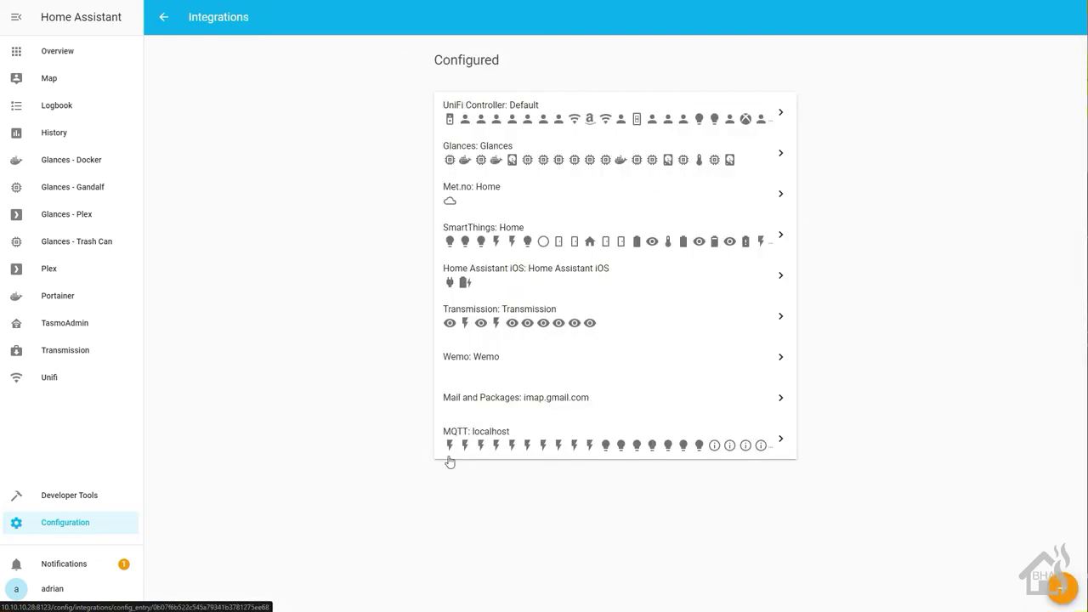
click(521, 445)
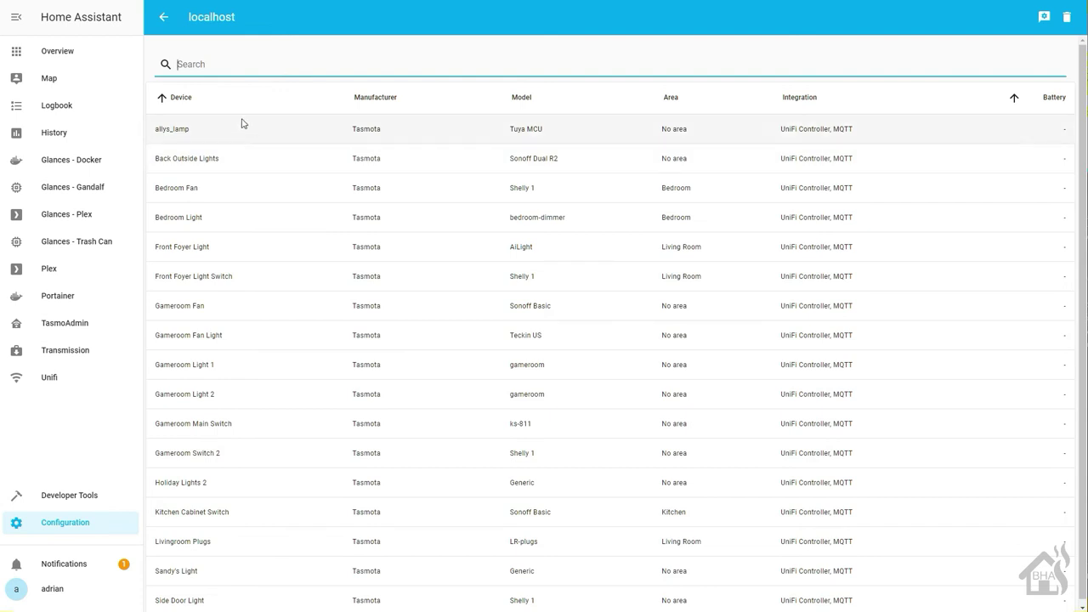
click(172, 127)
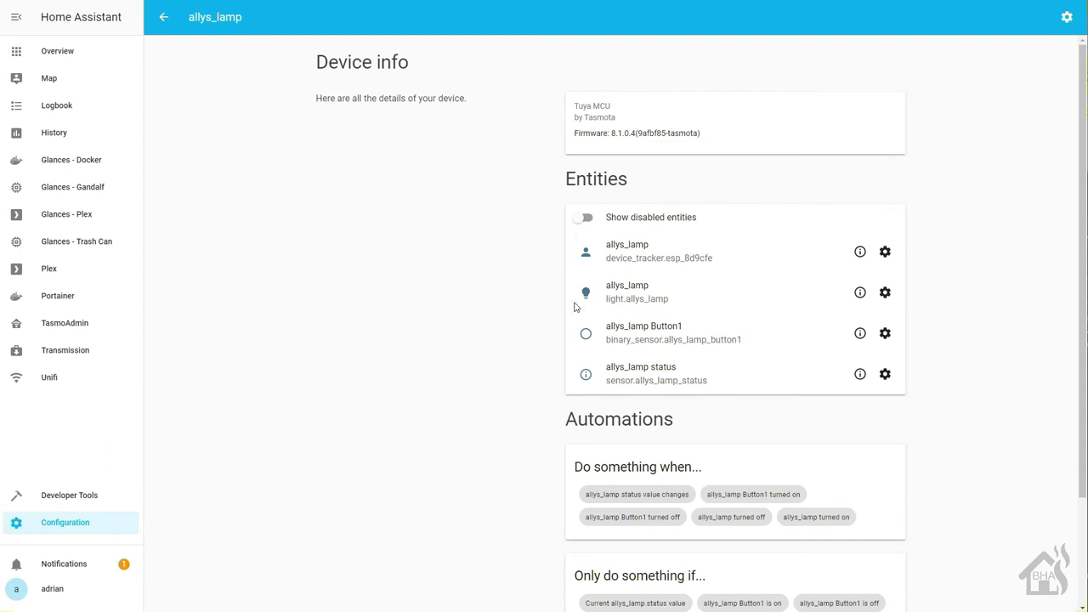
click(633, 297)
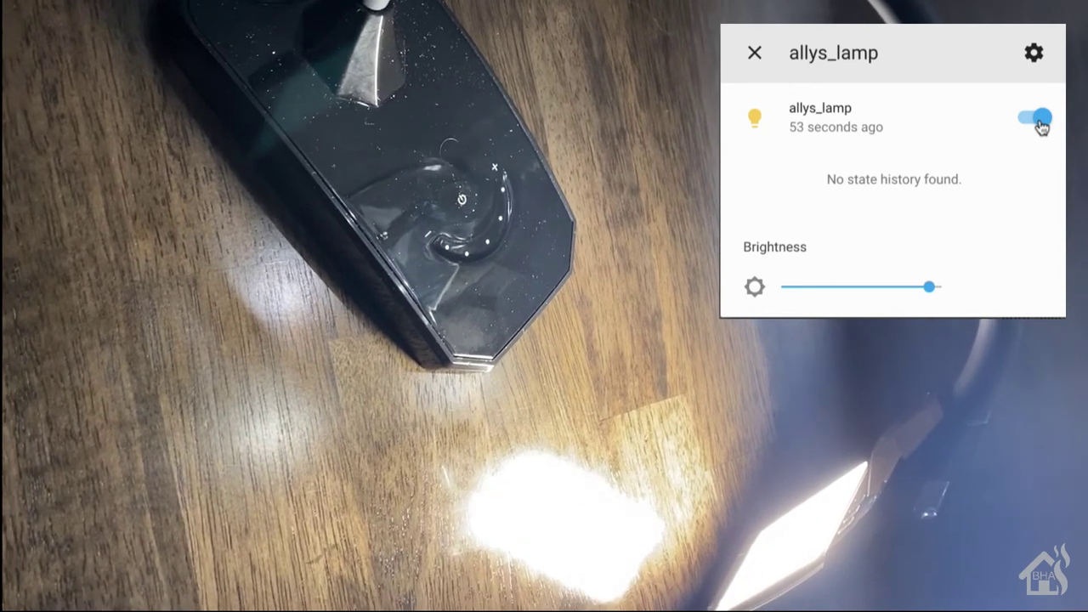
Switch allys_lamp off and back on, then lower its brightness with the slider.
click(1043, 128)
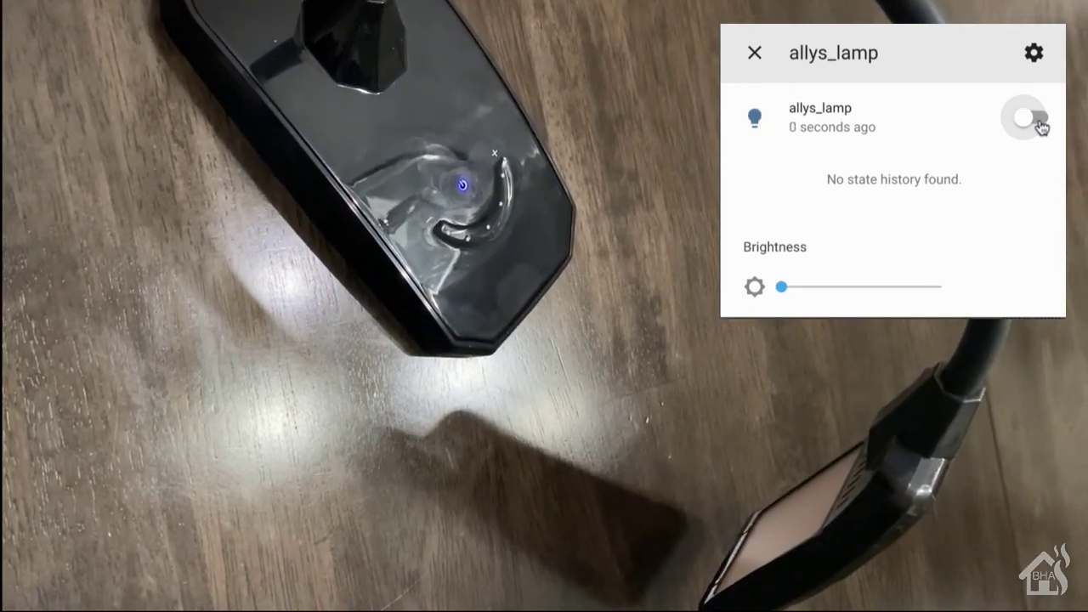
click(1026, 122)
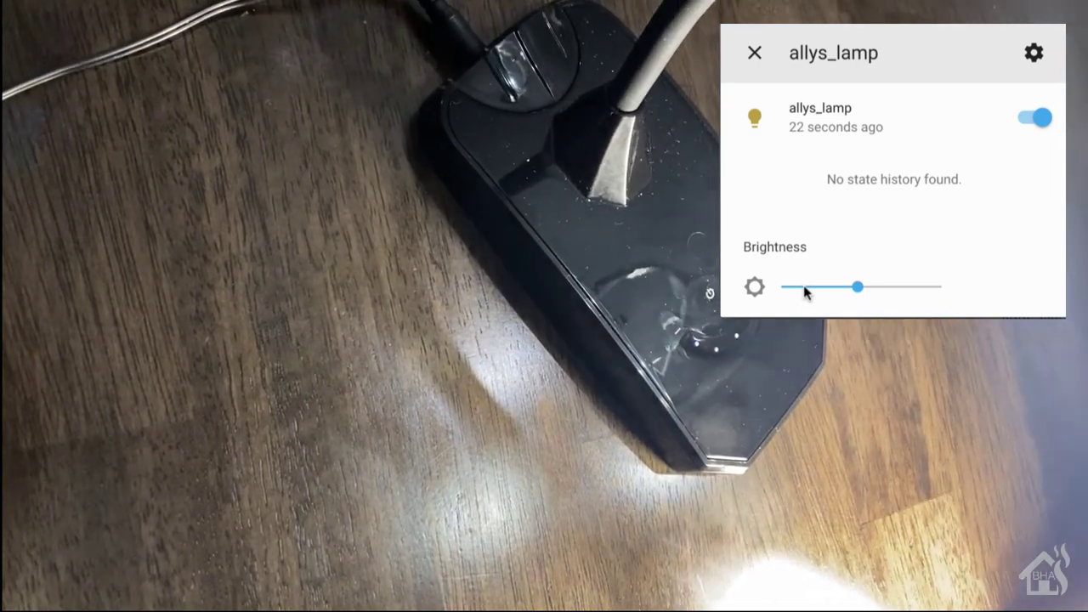
click(806, 289)
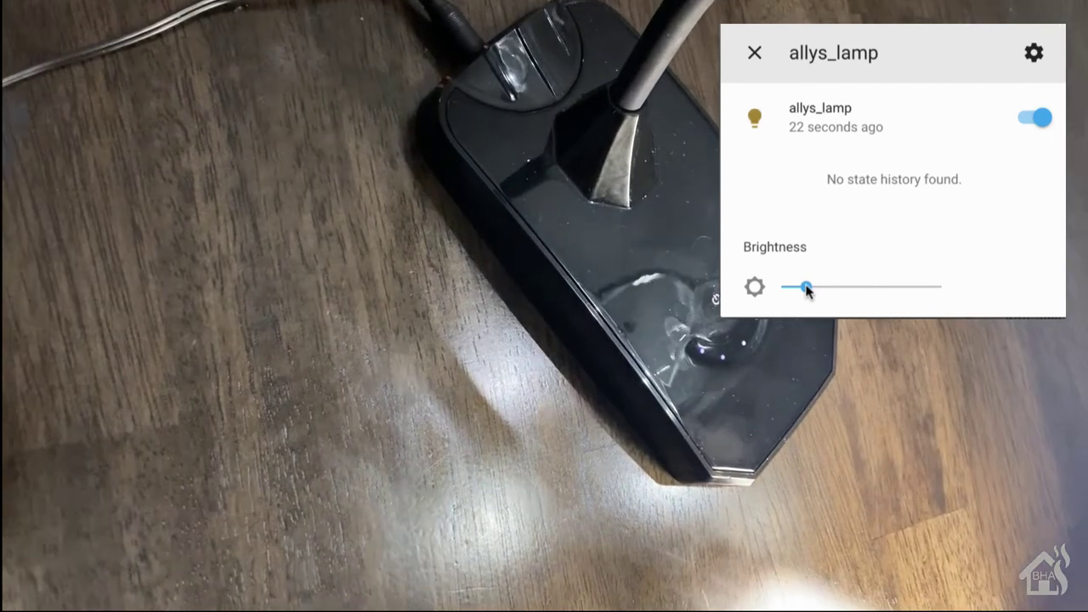